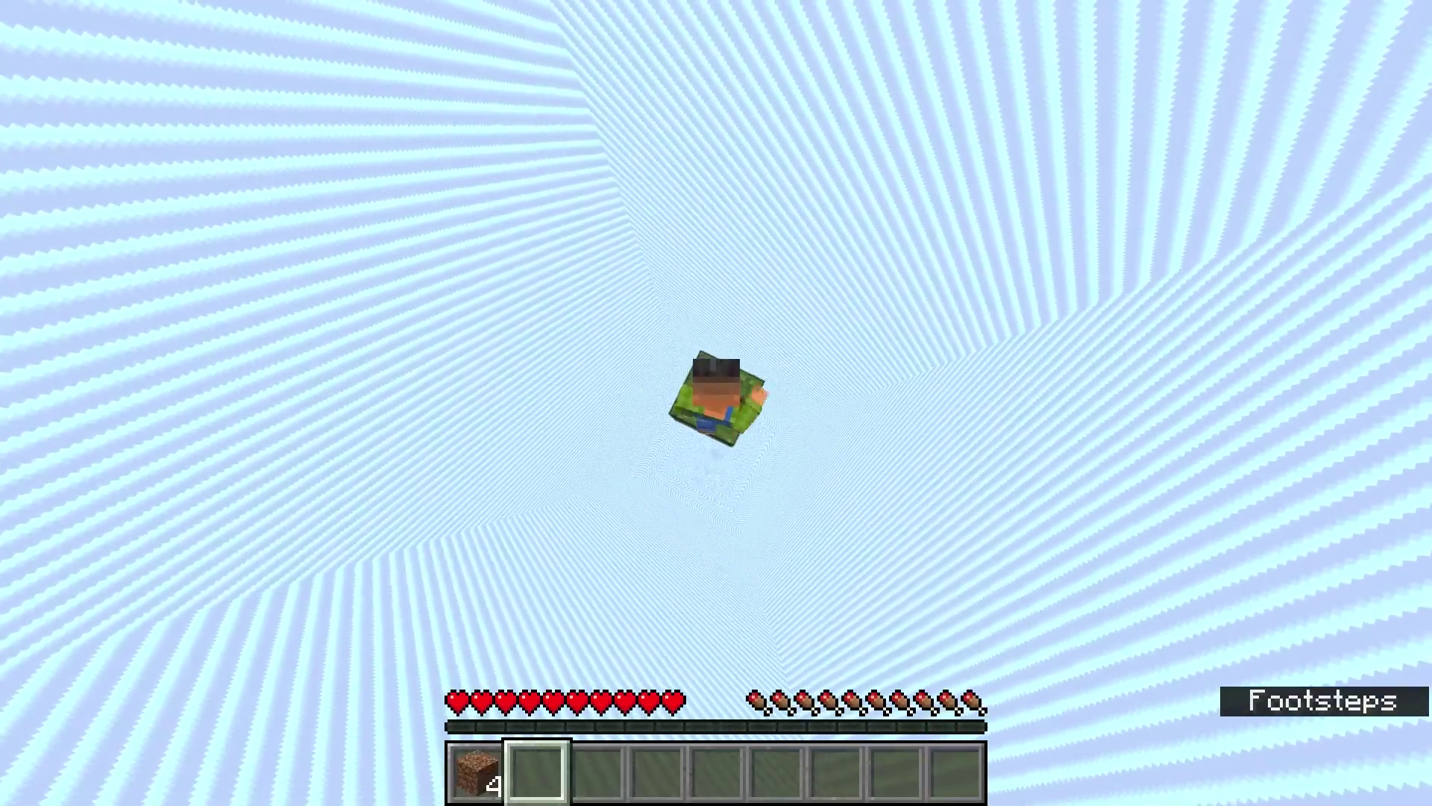
- Mine the lone grass block to raise the dirt stack to 6, then jump back onto it
drag(716, 403, 716, 403)
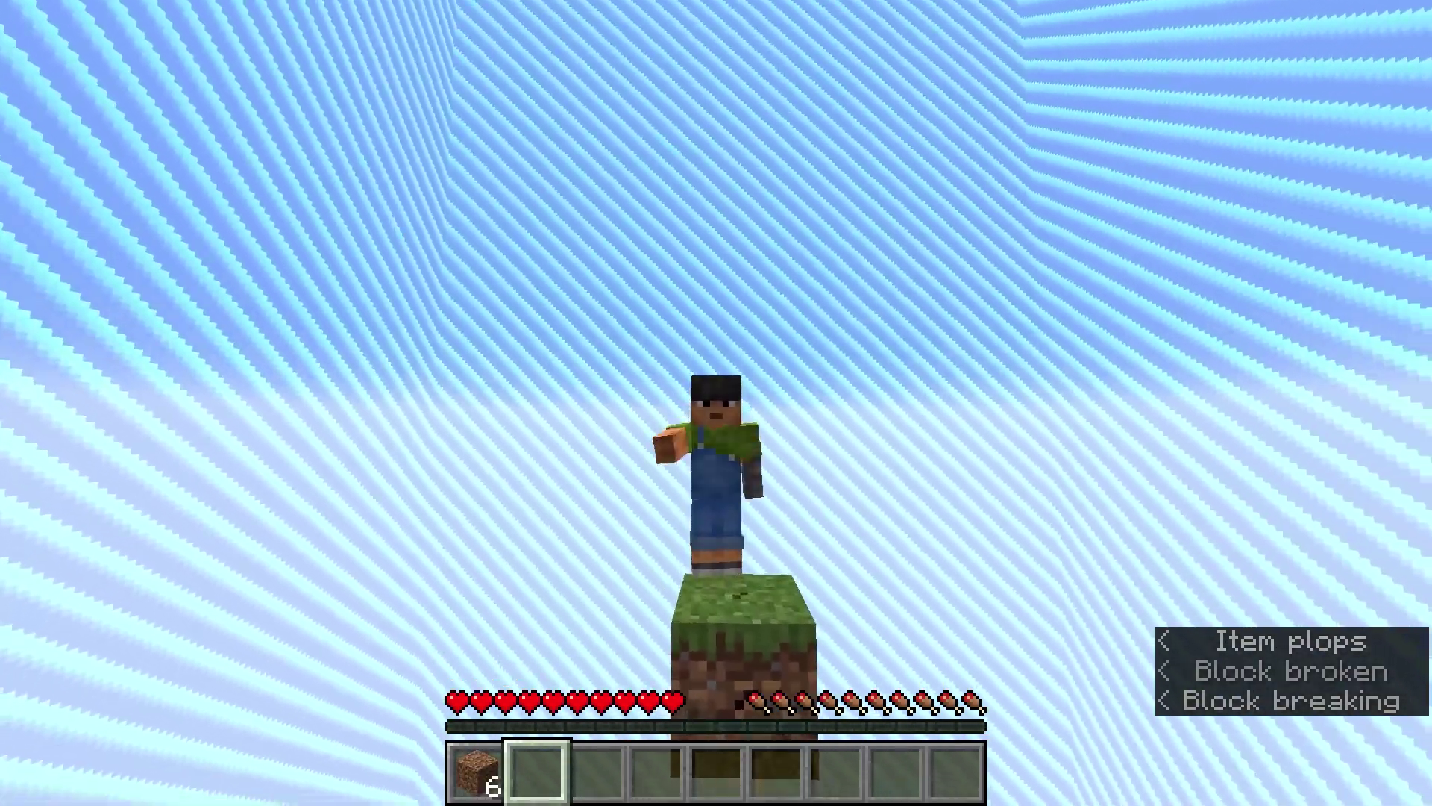
key(space)
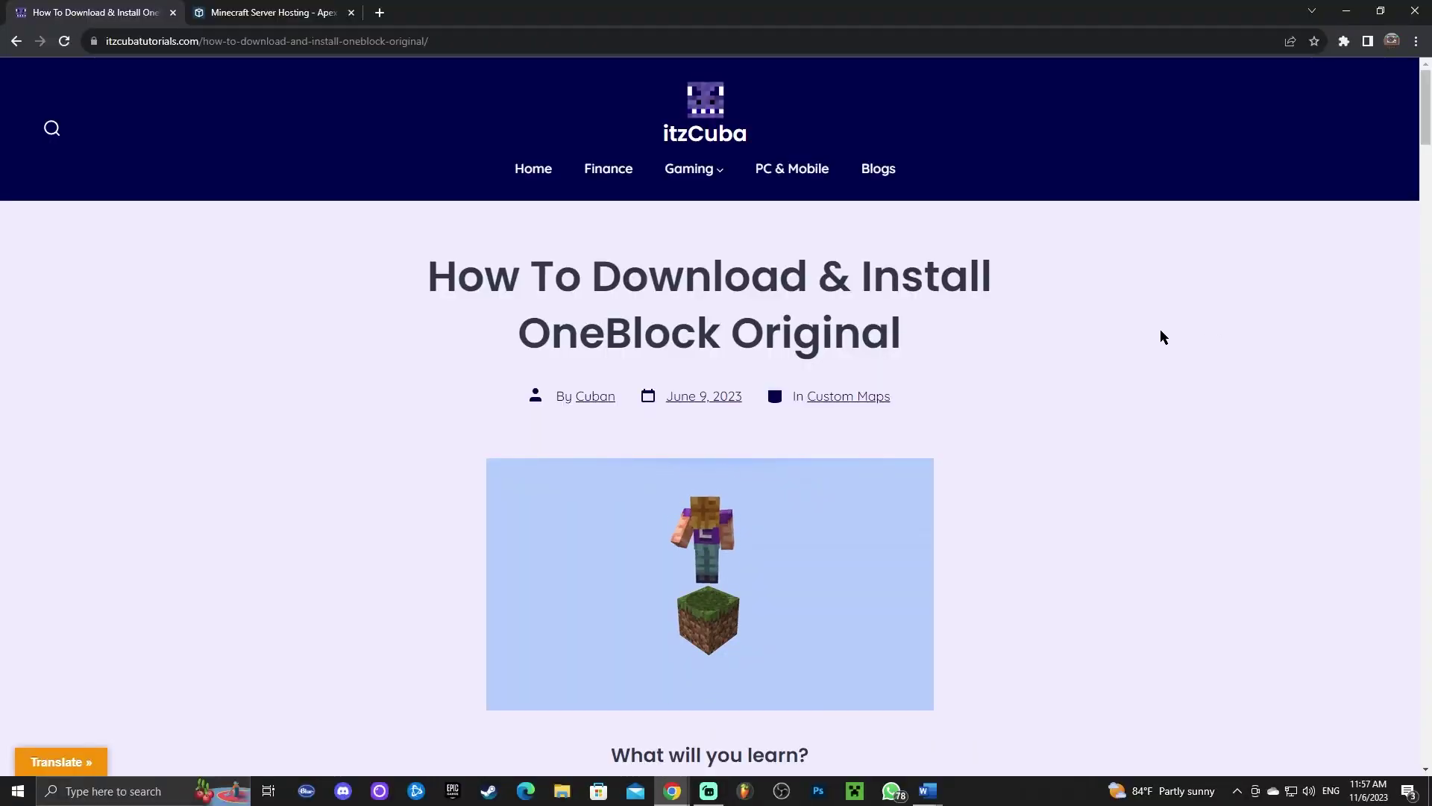
- Scroll through the itzCuba OneBlock Original install tutorial
scroll(970, 298, down, 10)
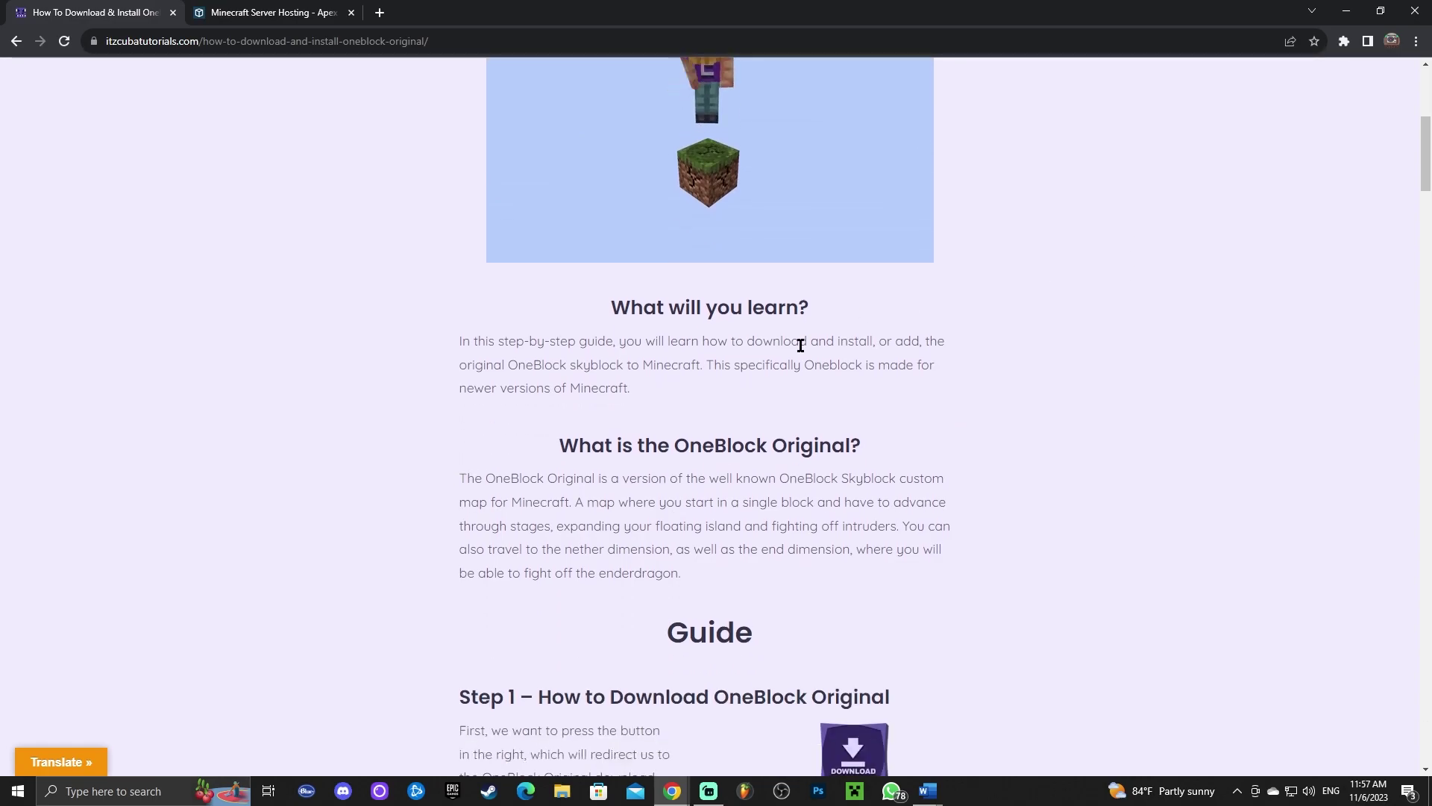
scroll(942, 280, down, 12)
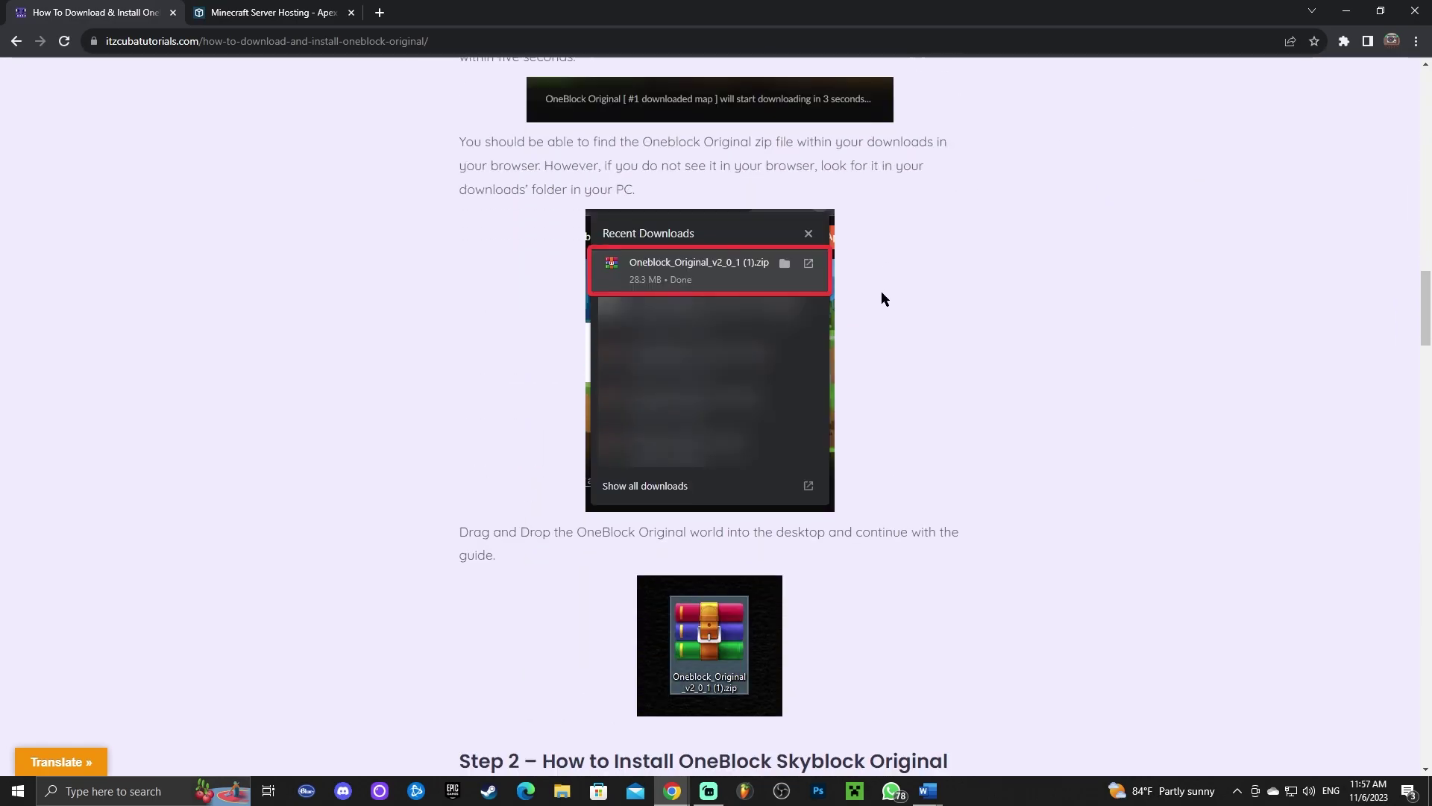
scroll(1133, 335, down, 15)
drag(1425, 418, 1425, 654)
scroll(1341, 184, up, 20)
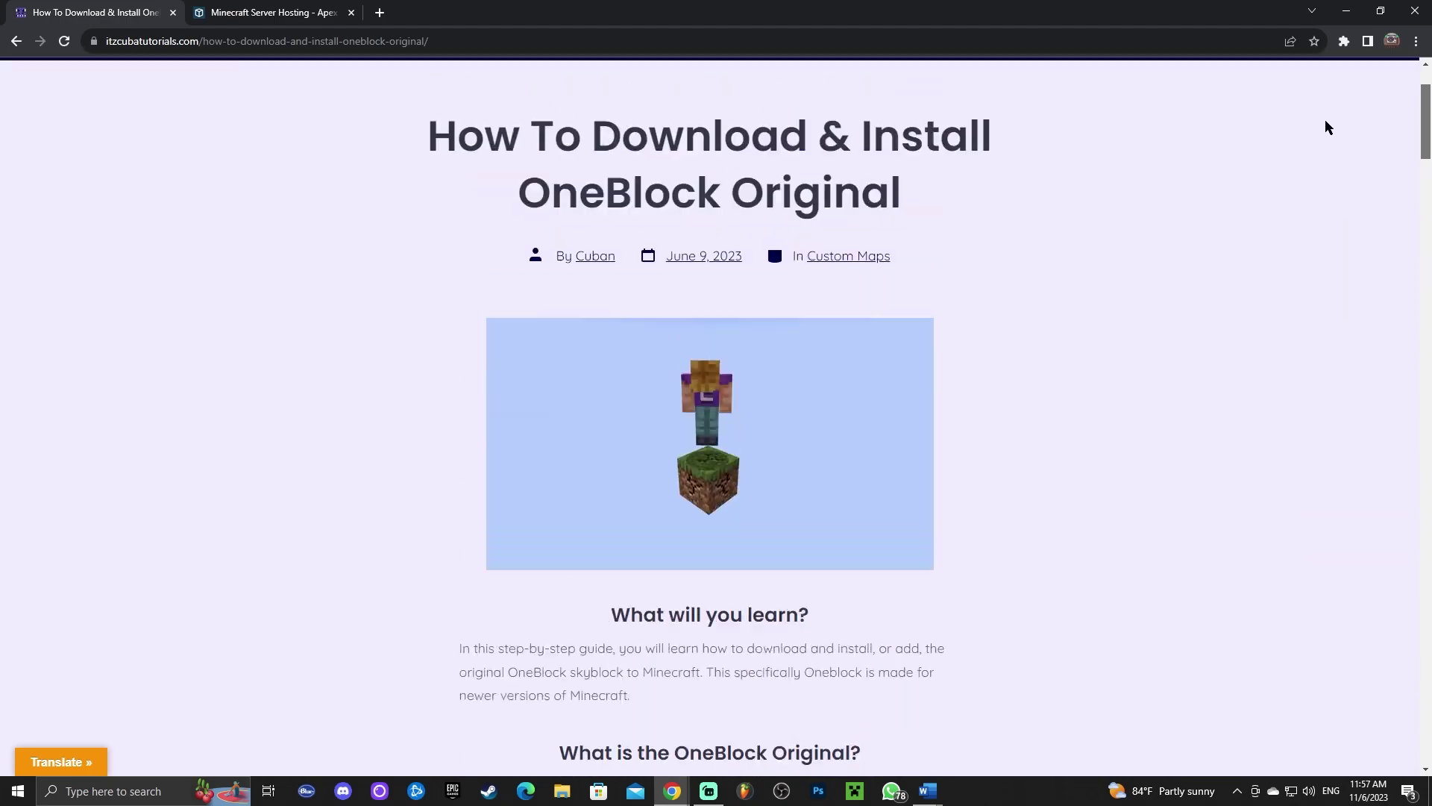
scroll(1014, 267, down, 4)
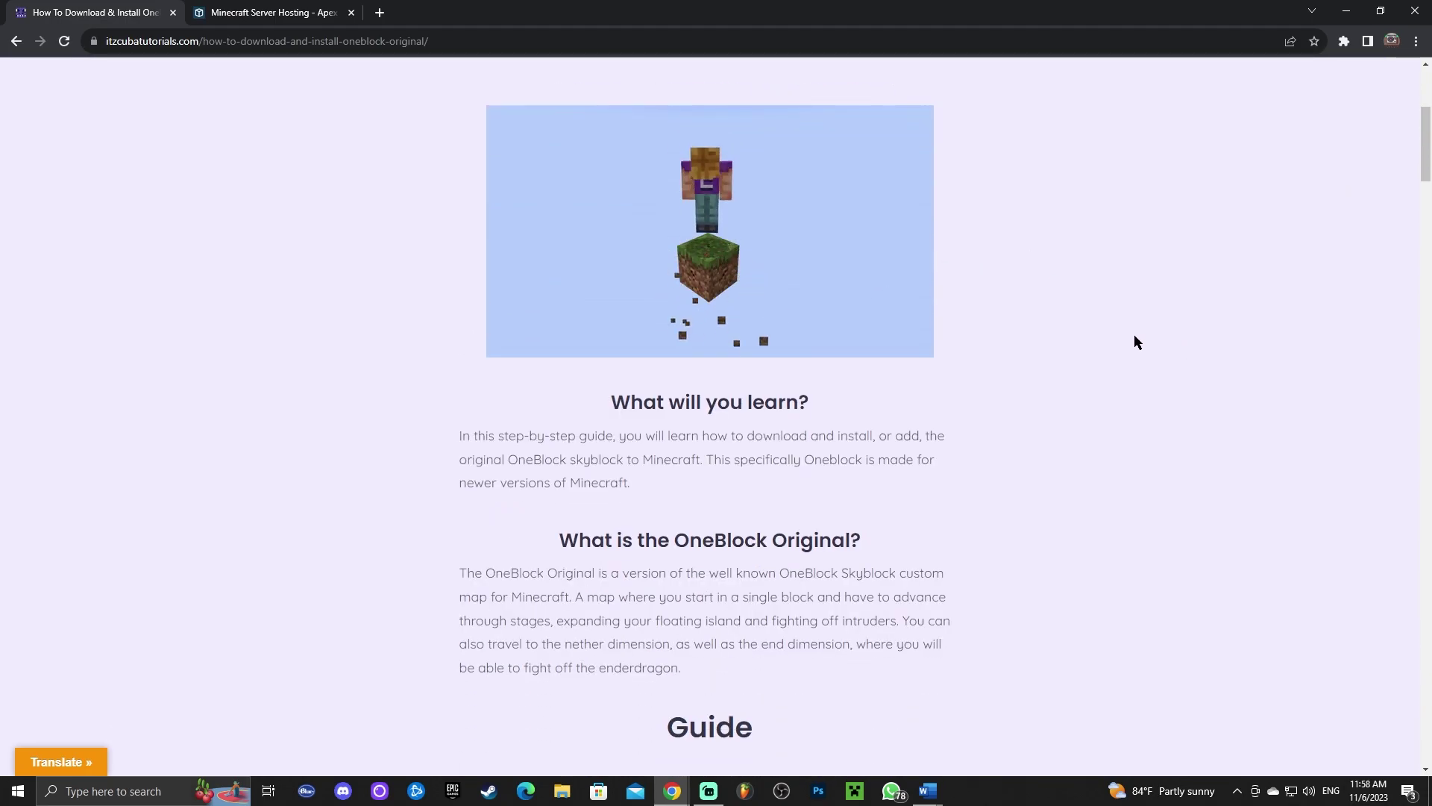
scroll(1164, 352, down, 5)
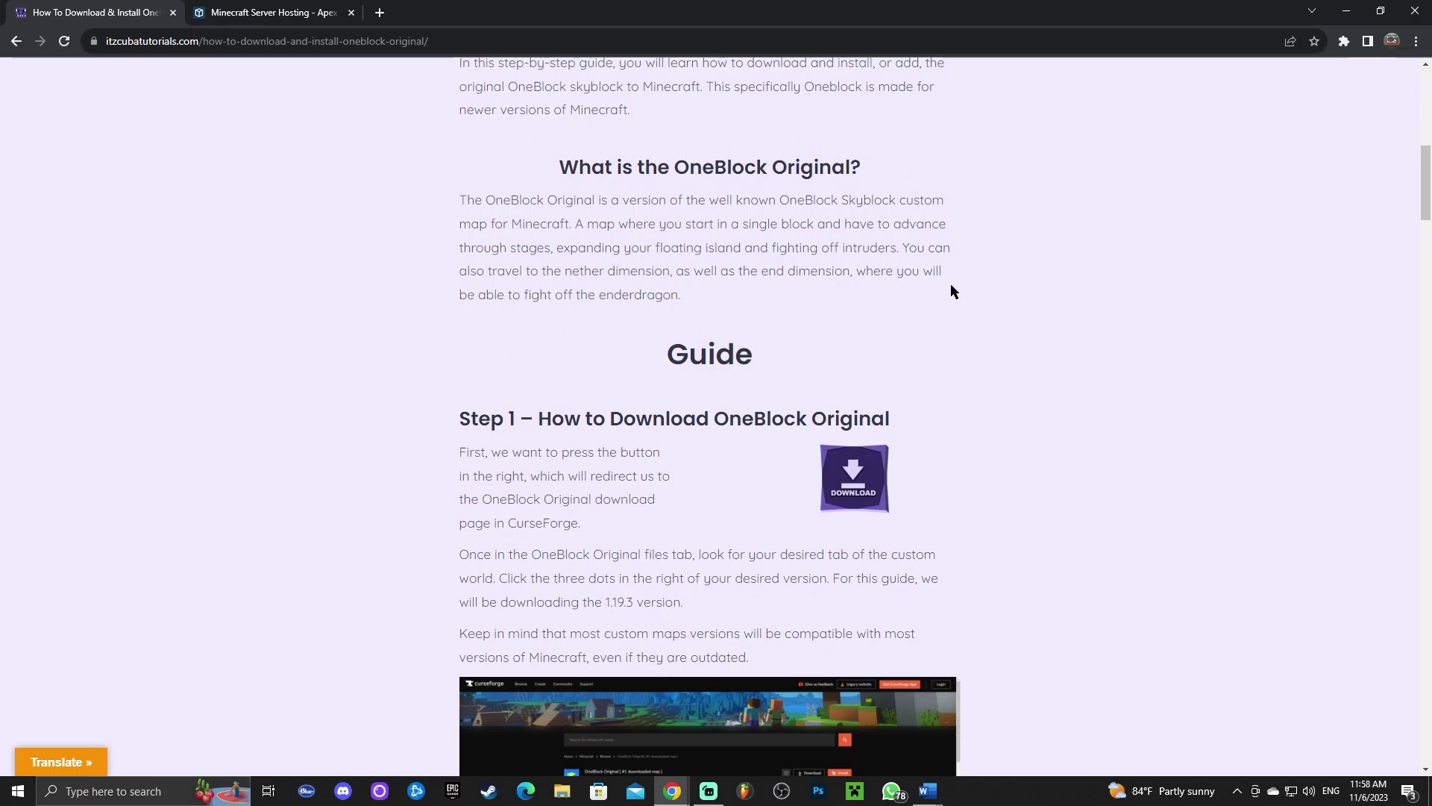
scroll(831, 291, up, 8)
scroll(1091, 314, down, 9)
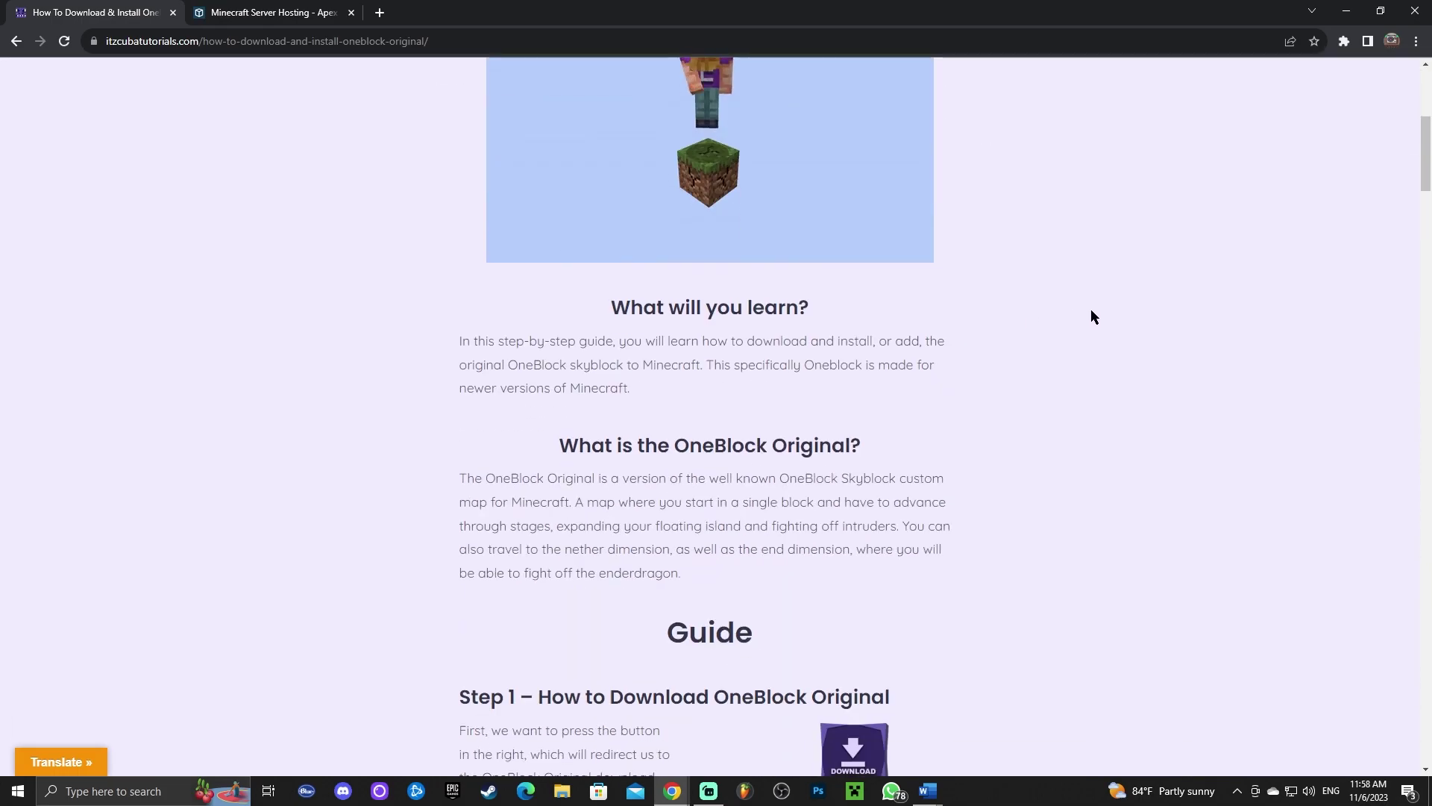
scroll(865, 342, down, 2)
scroll(819, 456, up, 1)
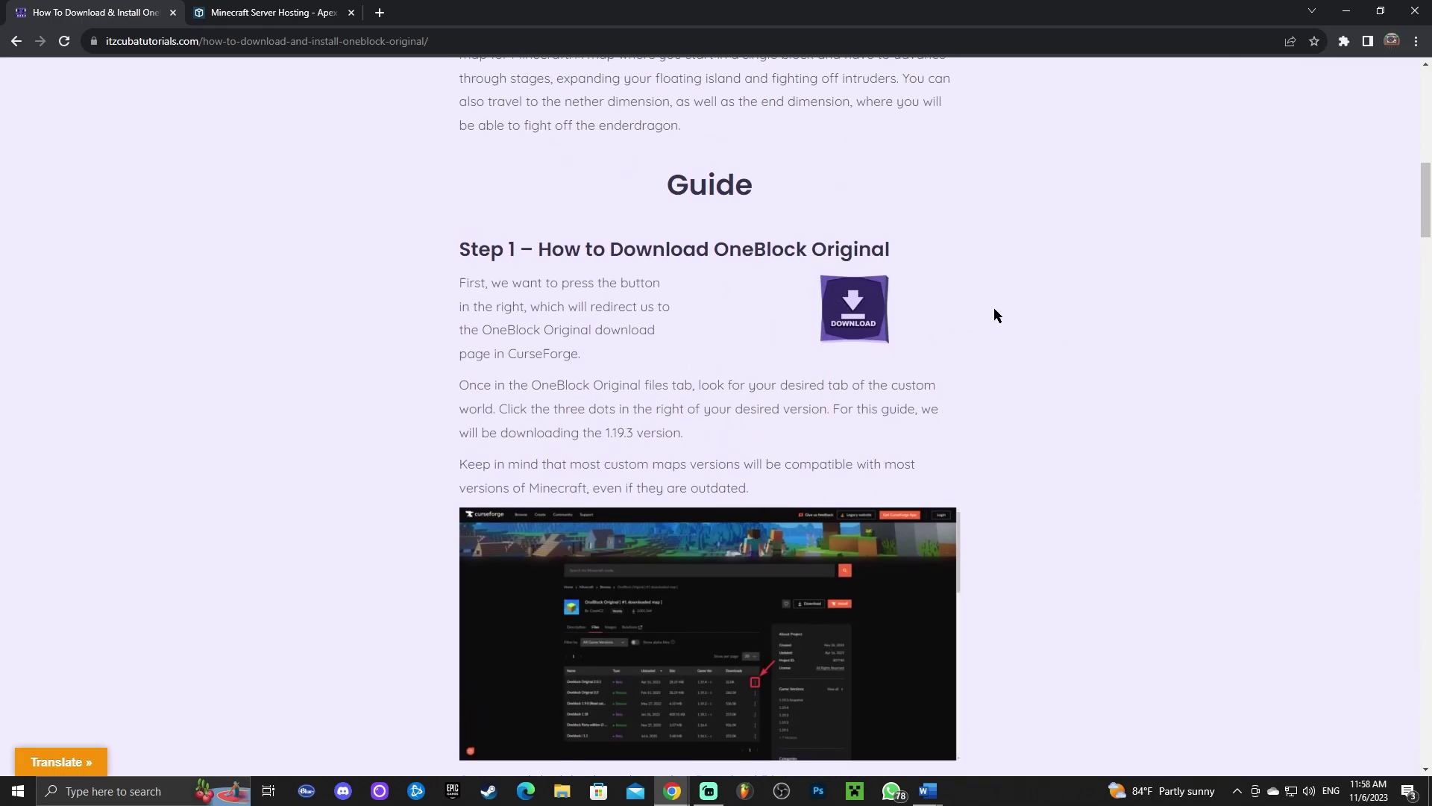
scroll(642, 371, up, 2)
scroll(873, 358, down, 2)
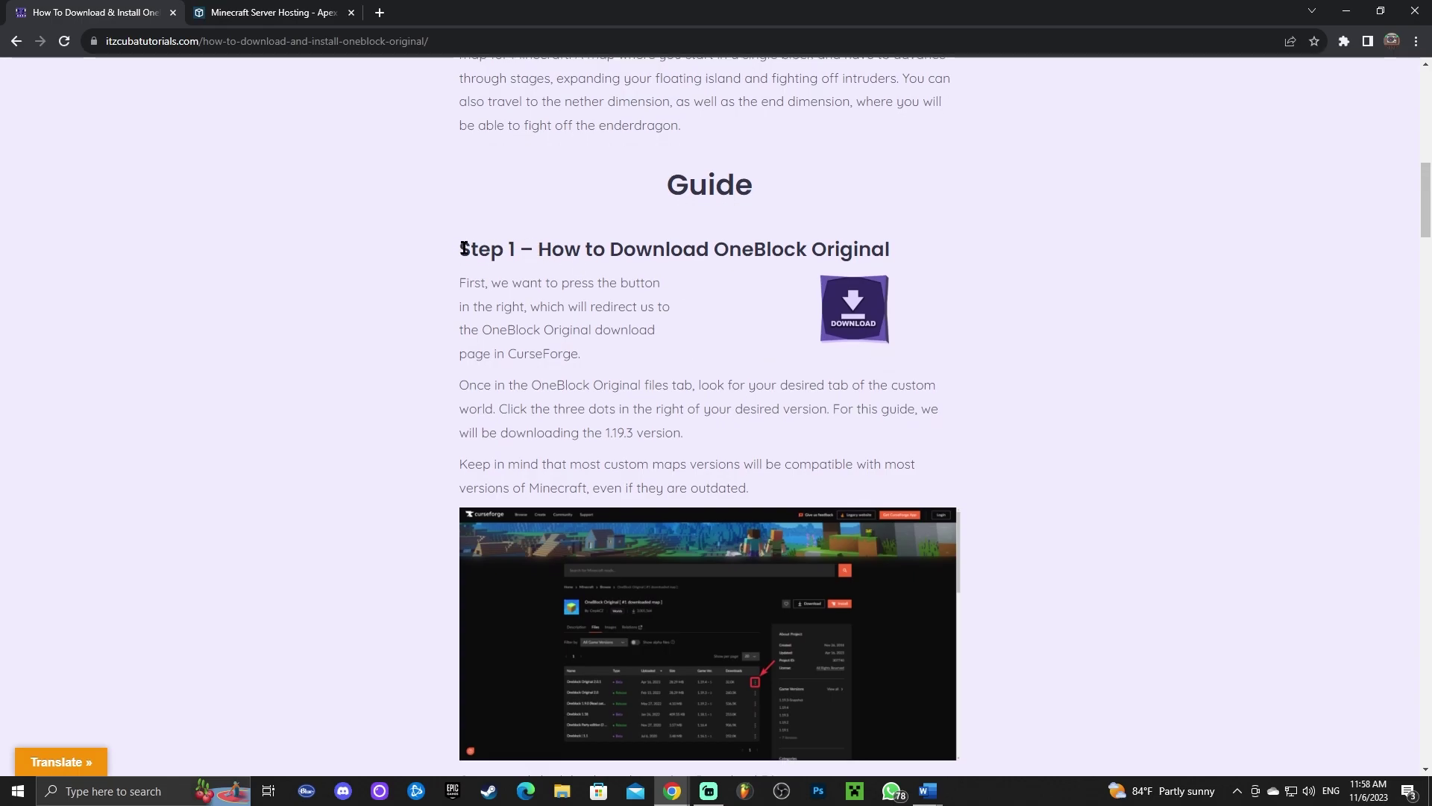
- Follow the Step 1 DOWNLOAD link to the CurseForge OneBlock Original files page
drag(464, 248, 877, 249)
click(787, 251)
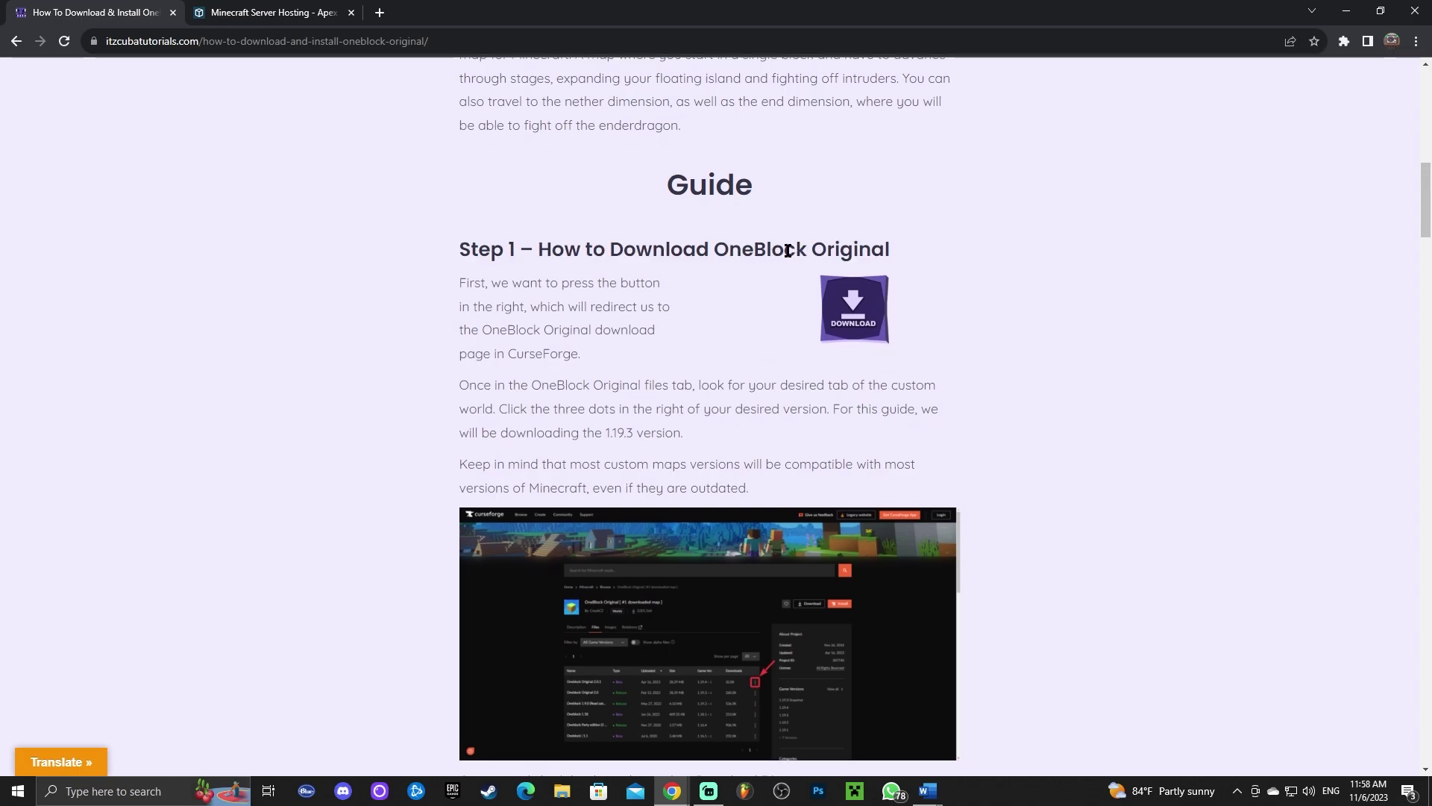
click(862, 316)
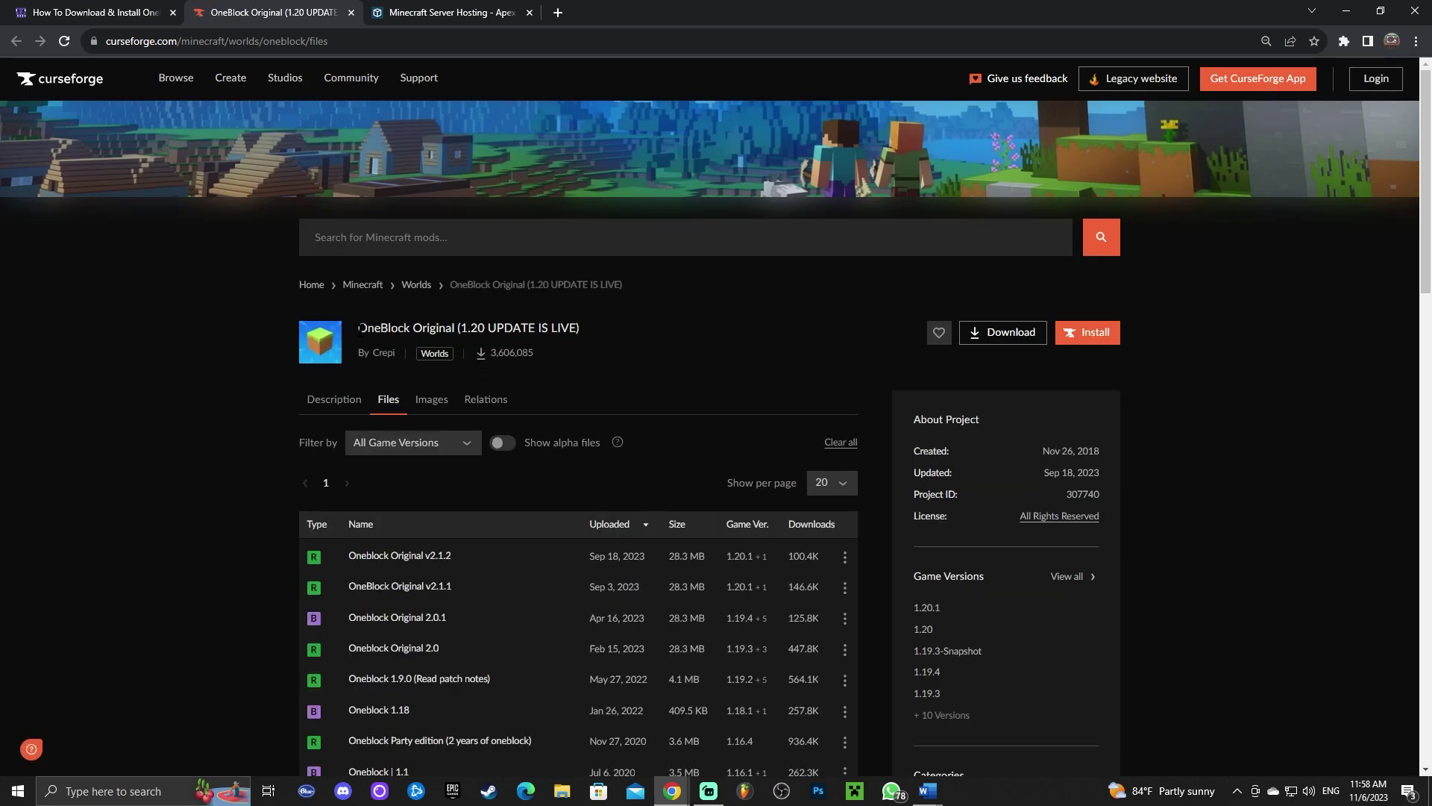
- Review the OneBlock Original files list and download the newest Oneblock Original v2.1.2 file
drag(360, 328, 579, 329)
click(457, 332)
scroll(643, 356, down, 2)
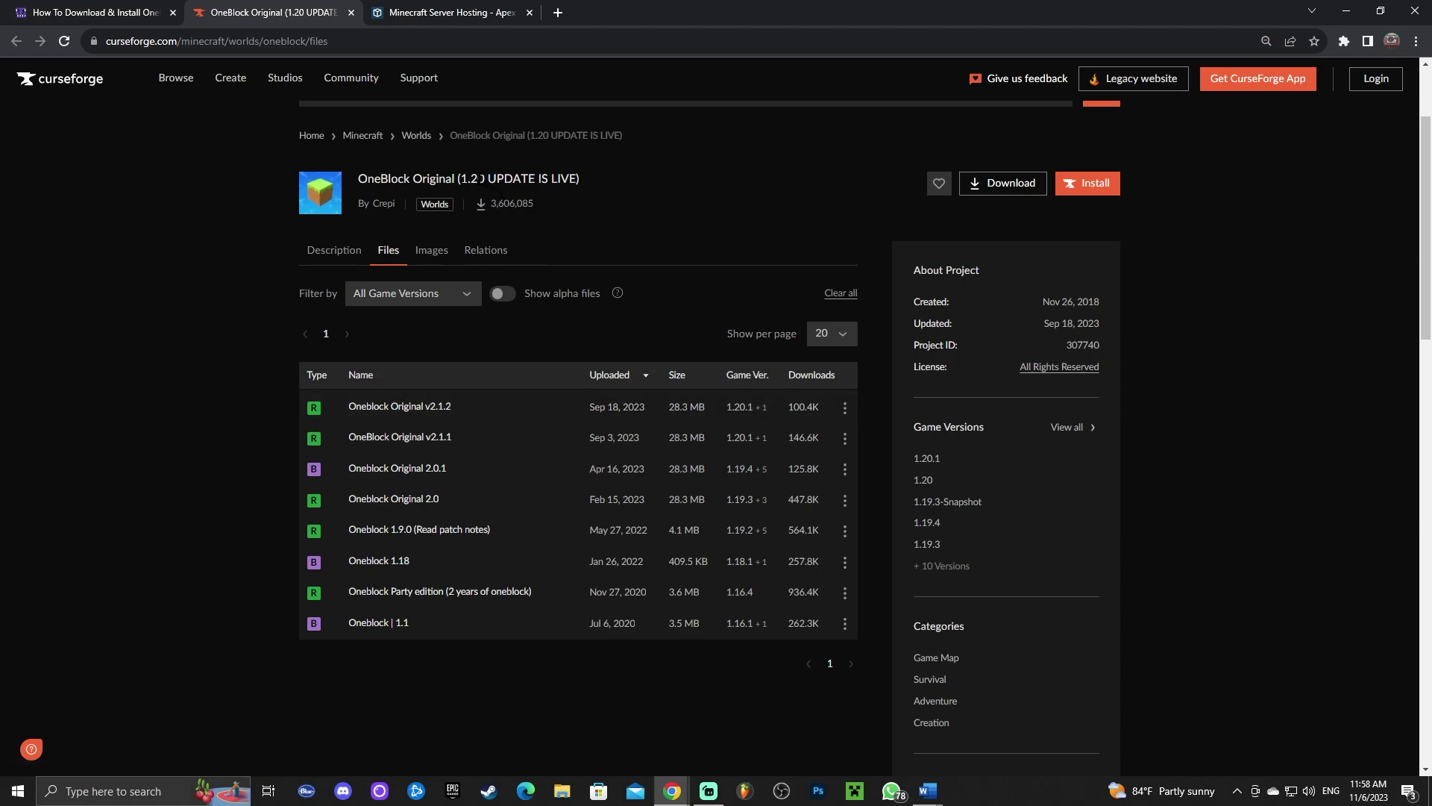
double_click(481, 179)
click(481, 179)
click(499, 179)
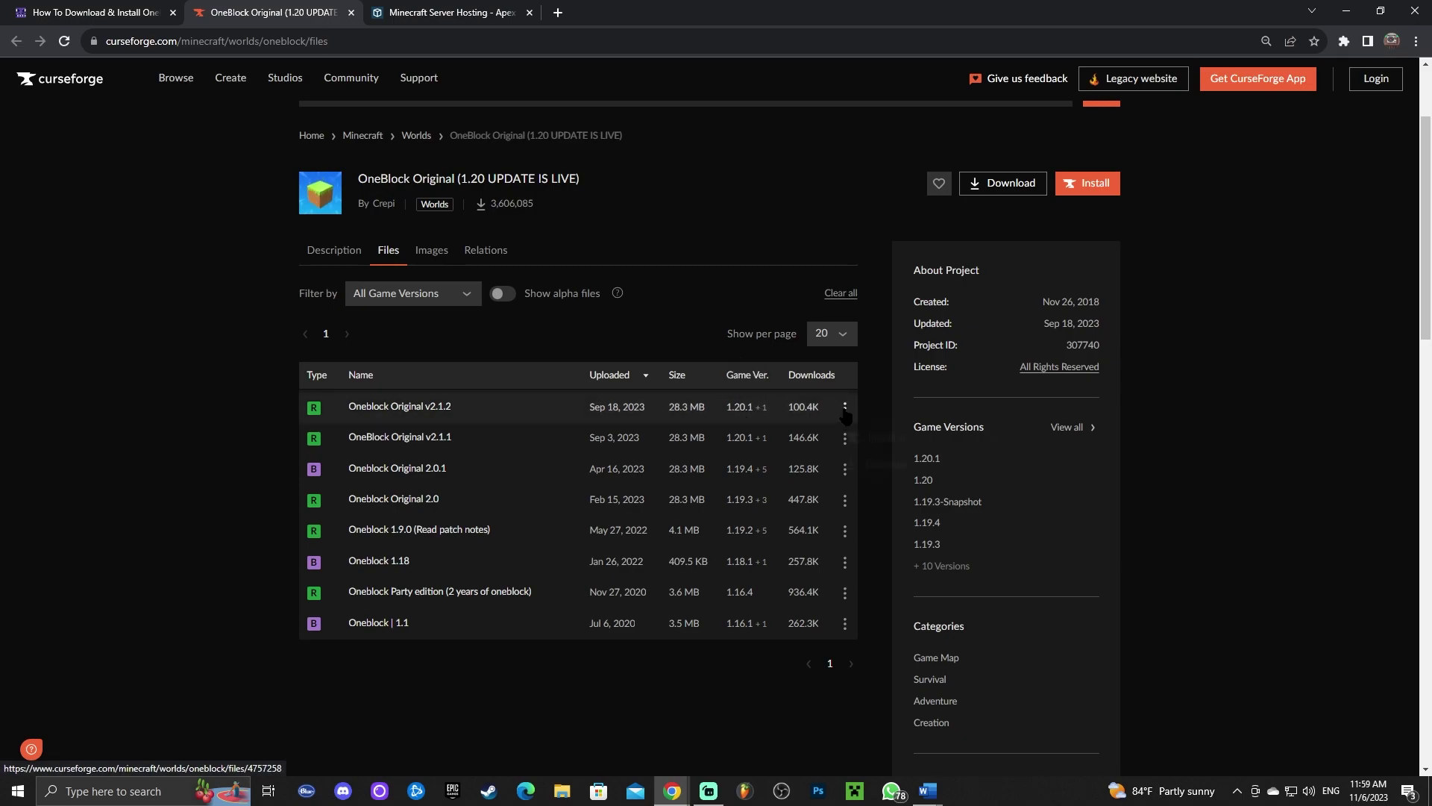
click(914, 466)
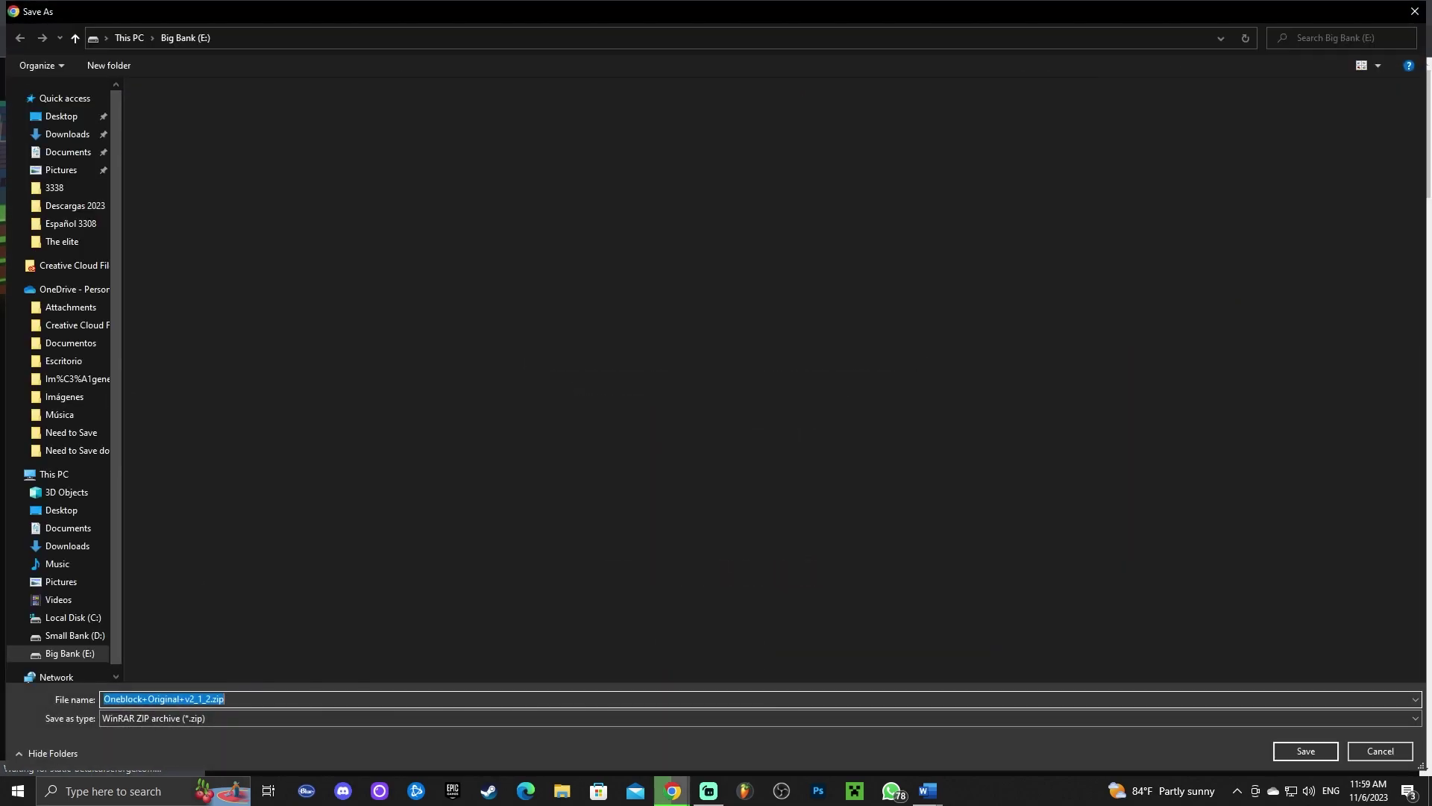
- Save Oneblock+Original+v2_1_2.zip to Downloads, copy it onto the desktop, and minimize Chrome
click(67, 545)
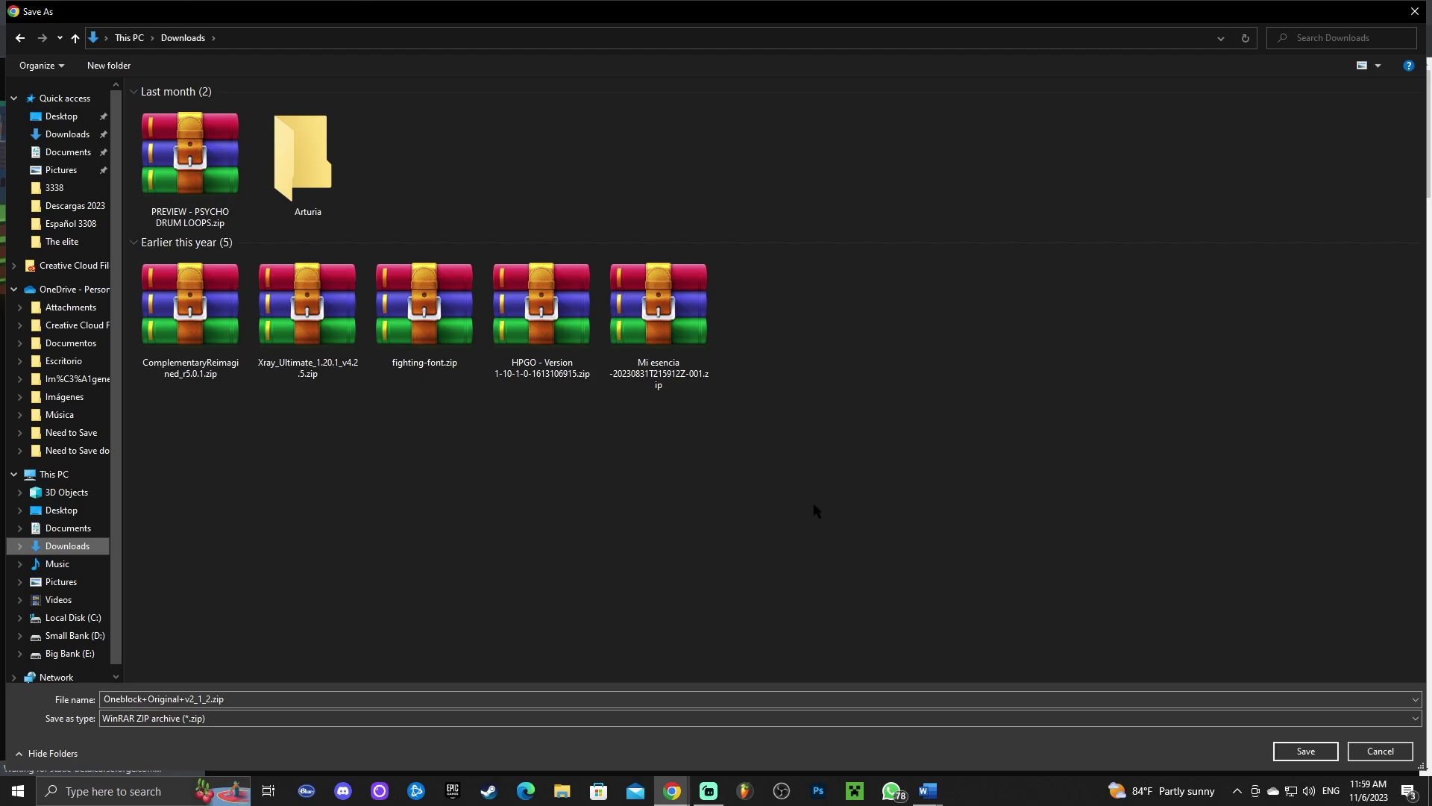
click(1306, 750)
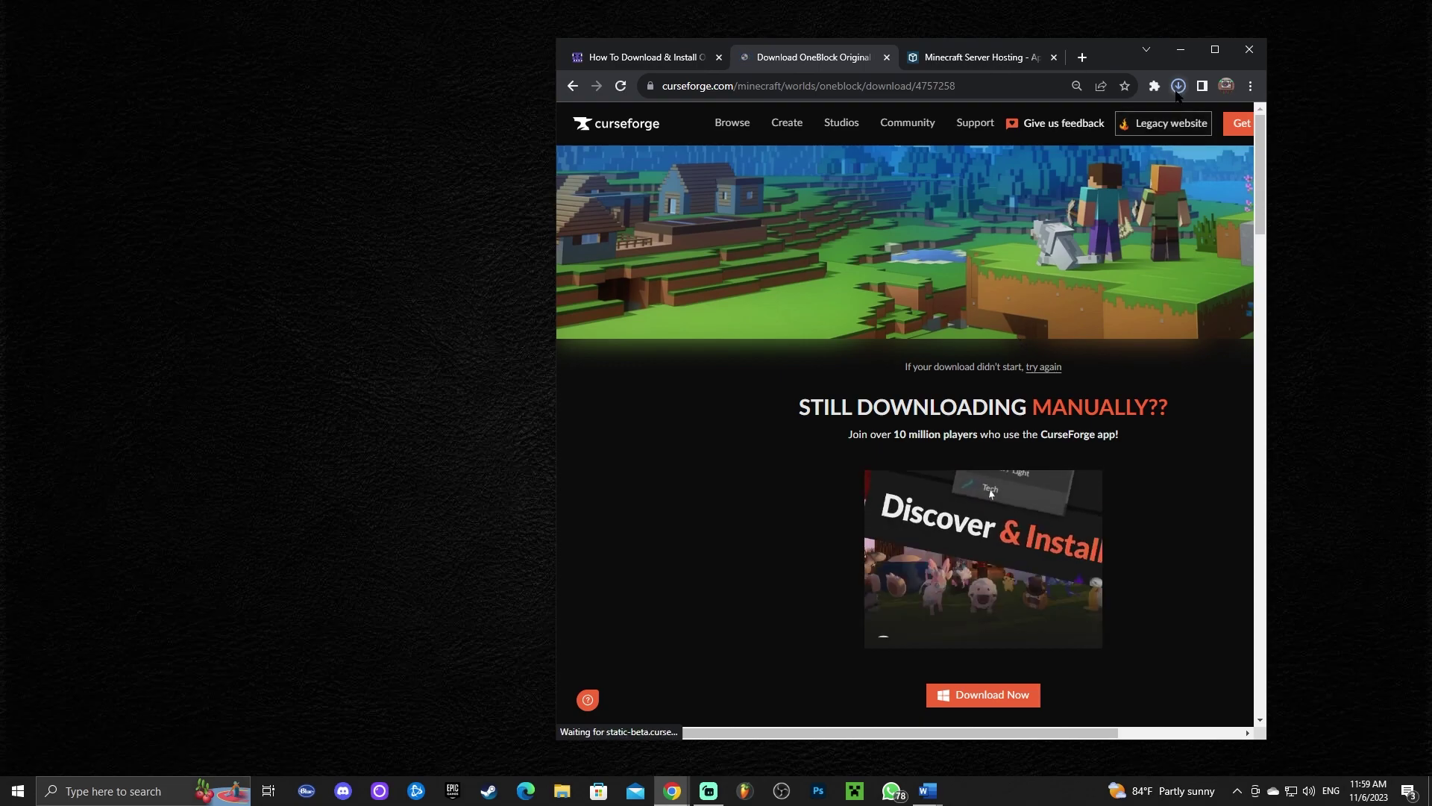
click(1178, 86)
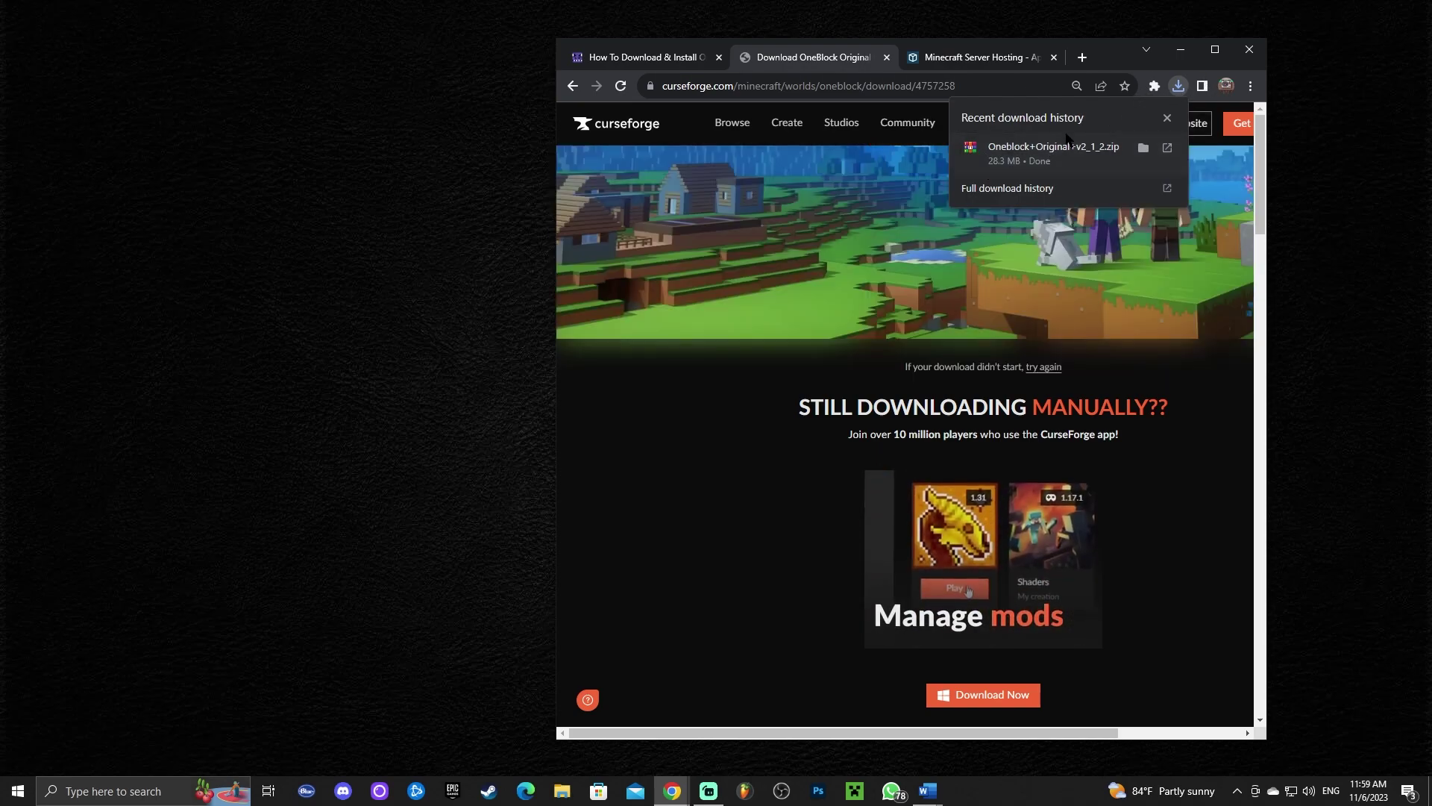
drag(1068, 142, 364, 188)
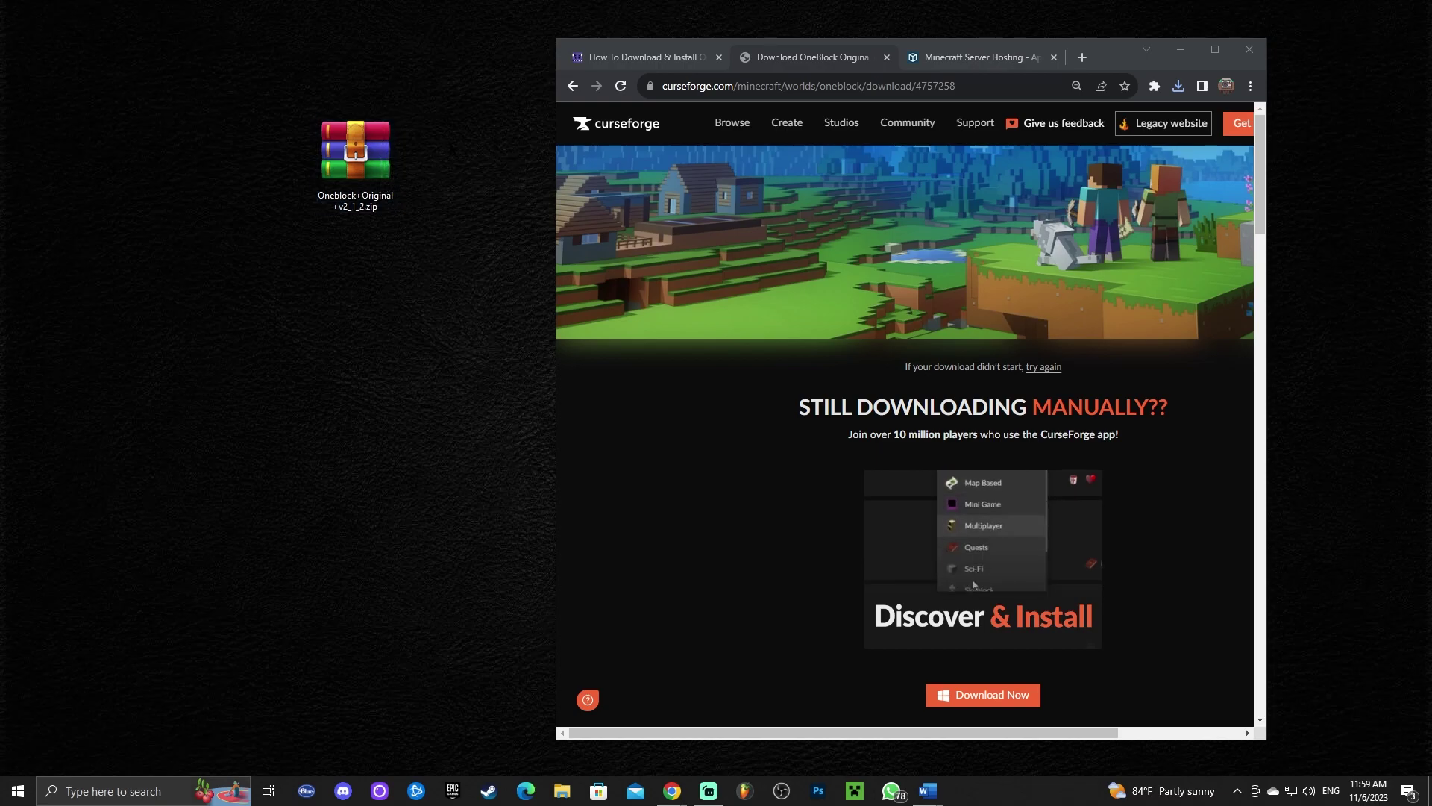
click(1180, 51)
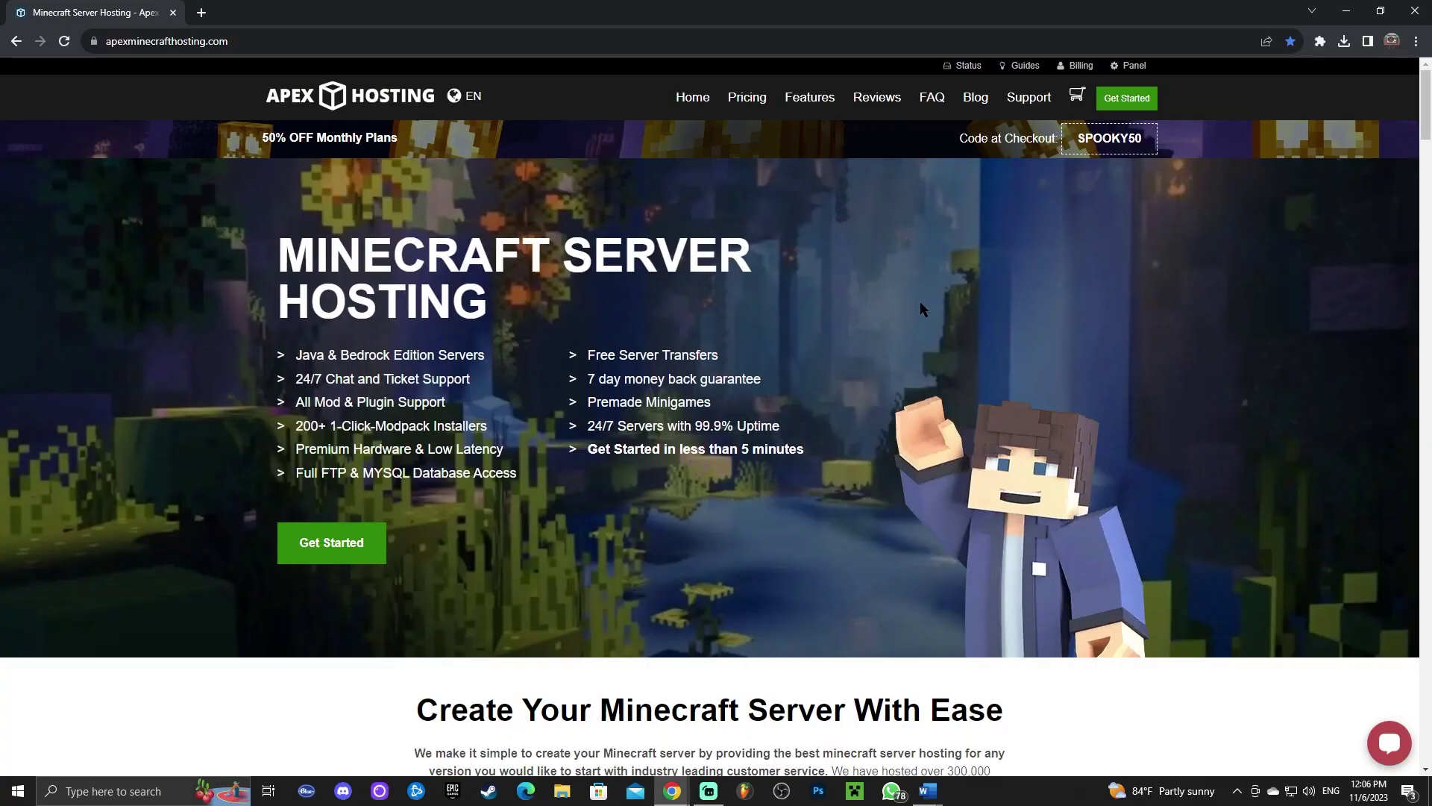
- Scroll the Apex Hosting homepage and highlight the 50% OFF Monthly Plans offer
scroll(921, 298, down, 8)
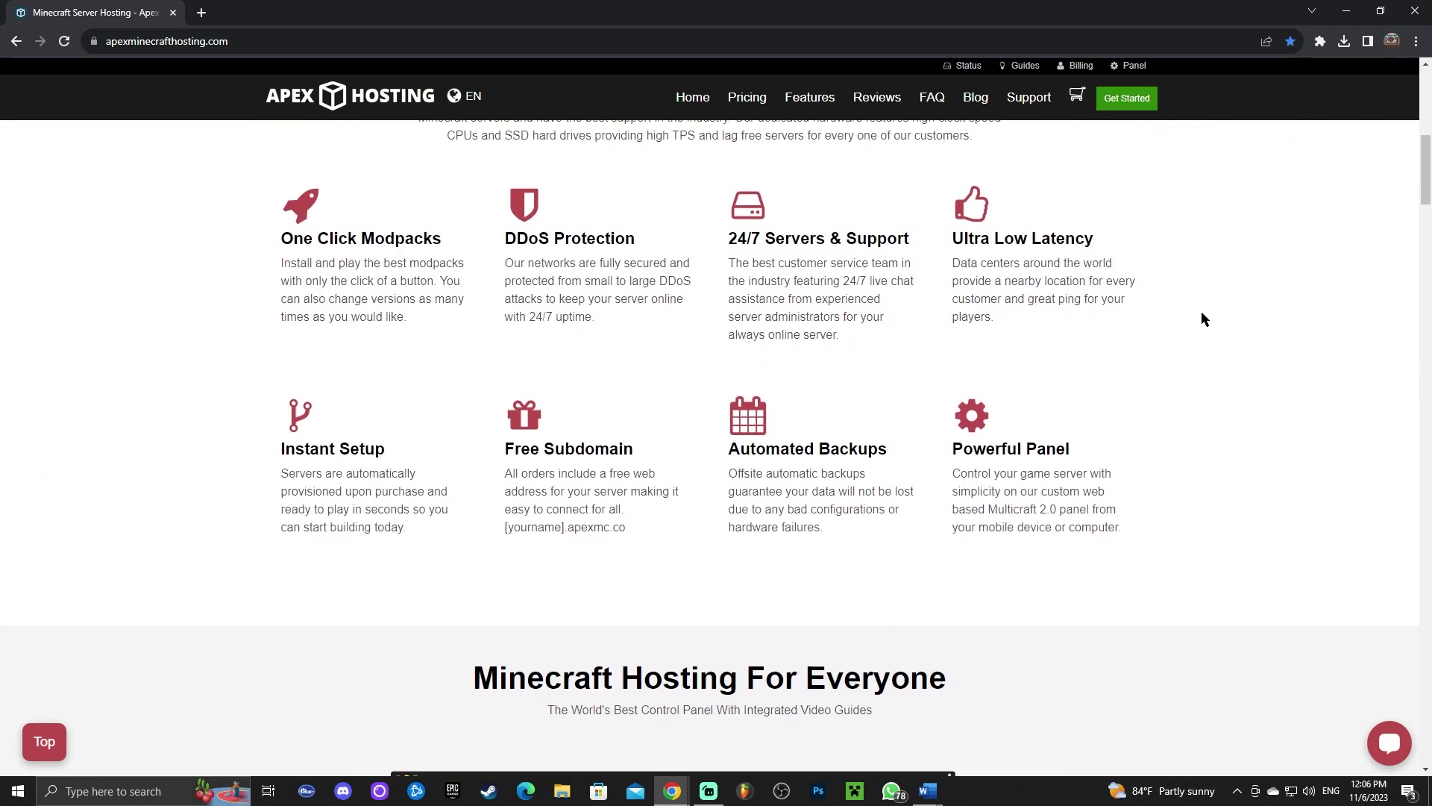
scroll(1268, 291, down, 5)
drag(1425, 199, 1415, 254)
scroll(771, 185, up, 15)
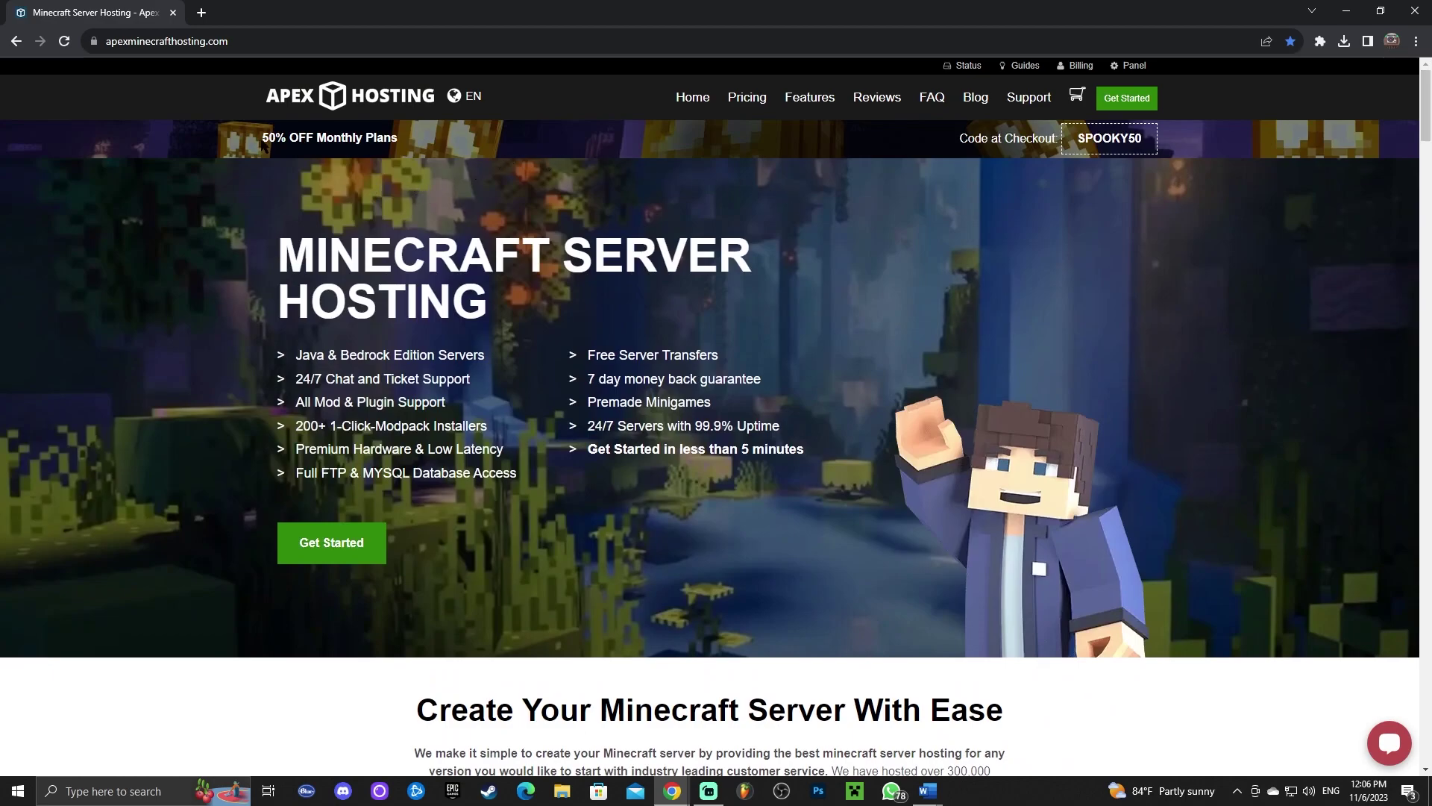
drag(262, 144, 397, 138)
click(468, 283)
- Keep scrolling through the homepage features and promo banner
scroll(687, 409, down, 6)
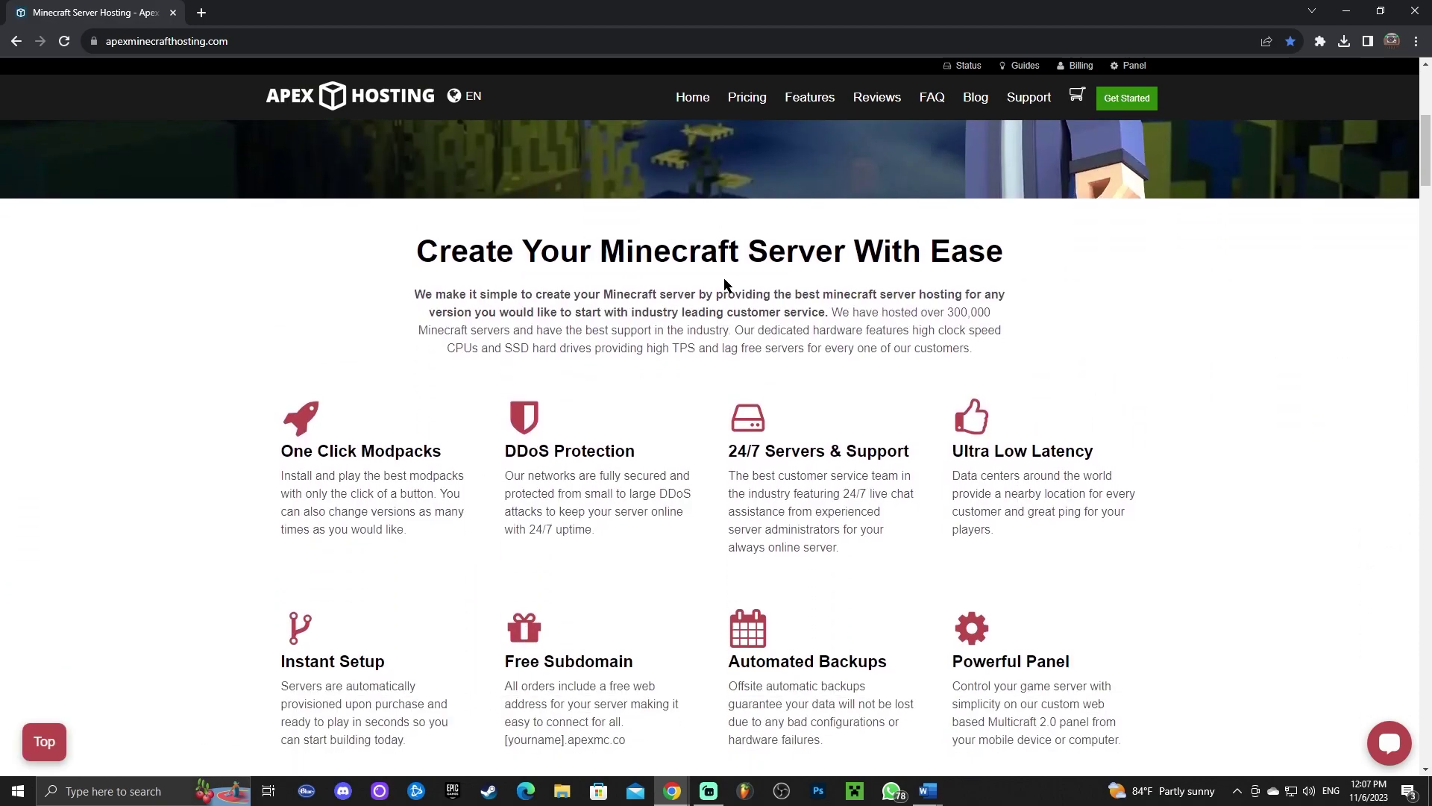
scroll(767, 273, down, 3)
scroll(815, 299, up, 9)
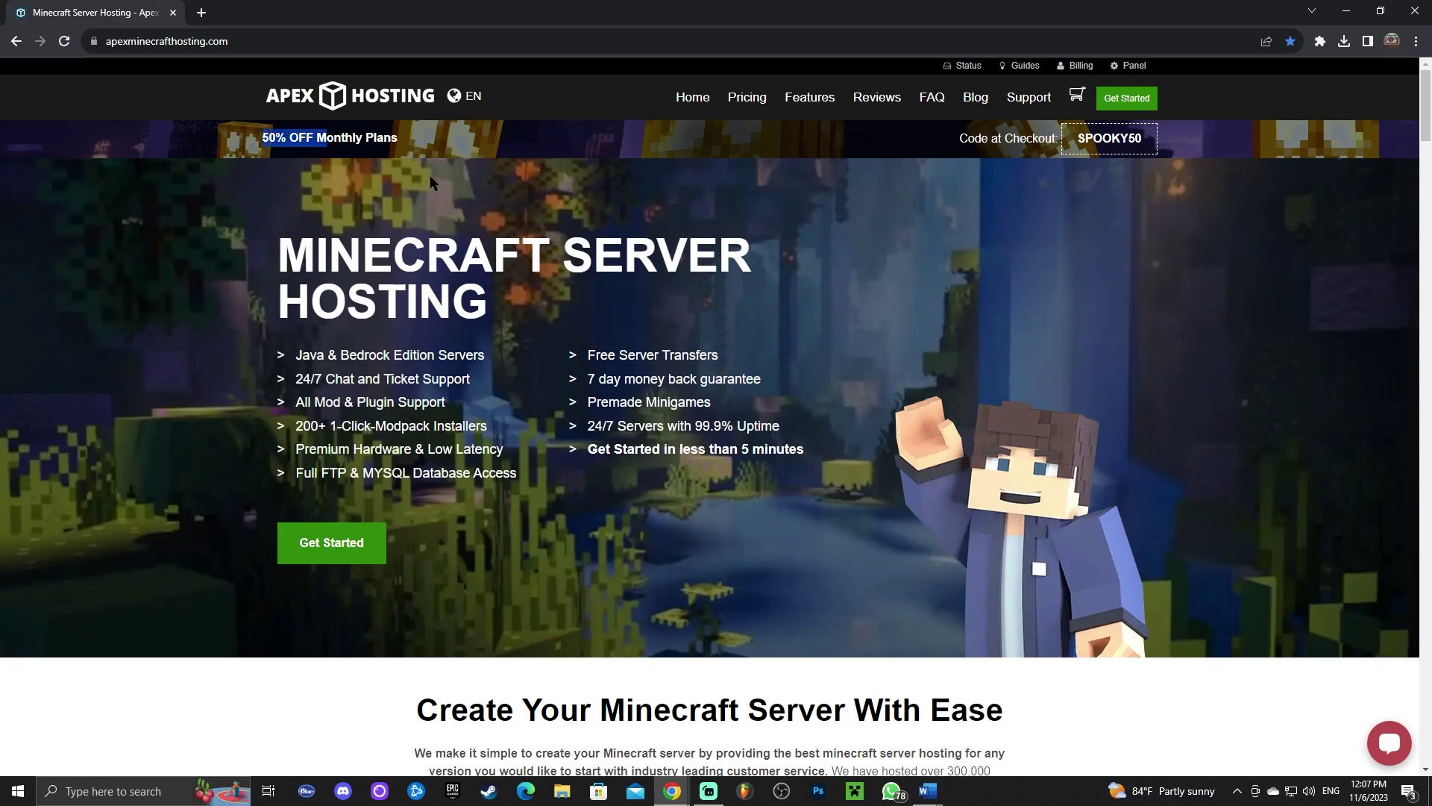
drag(278, 246, 718, 289)
scroll(719, 288, down, 5)
scroll(719, 291, down, 10)
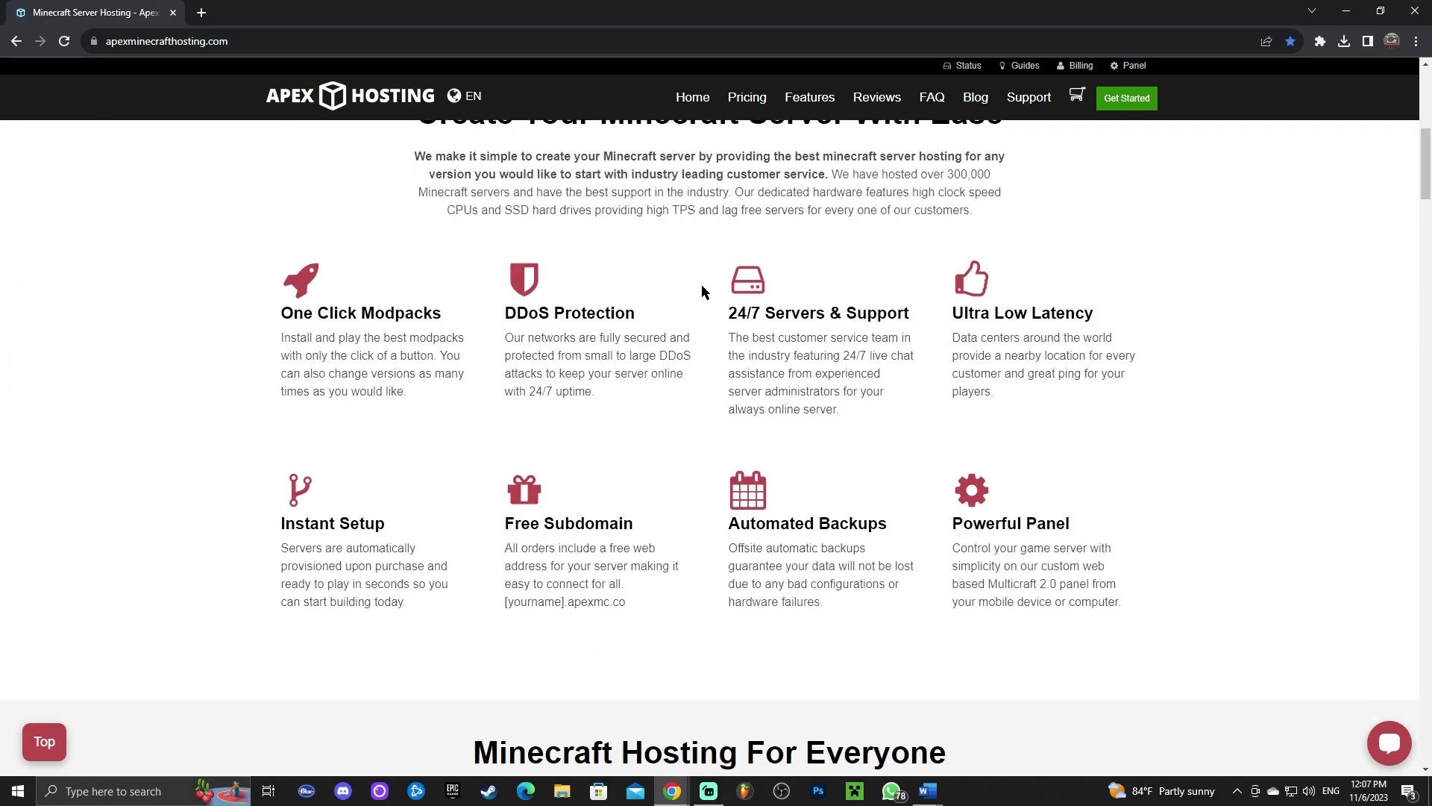
scroll(822, 329, up, 15)
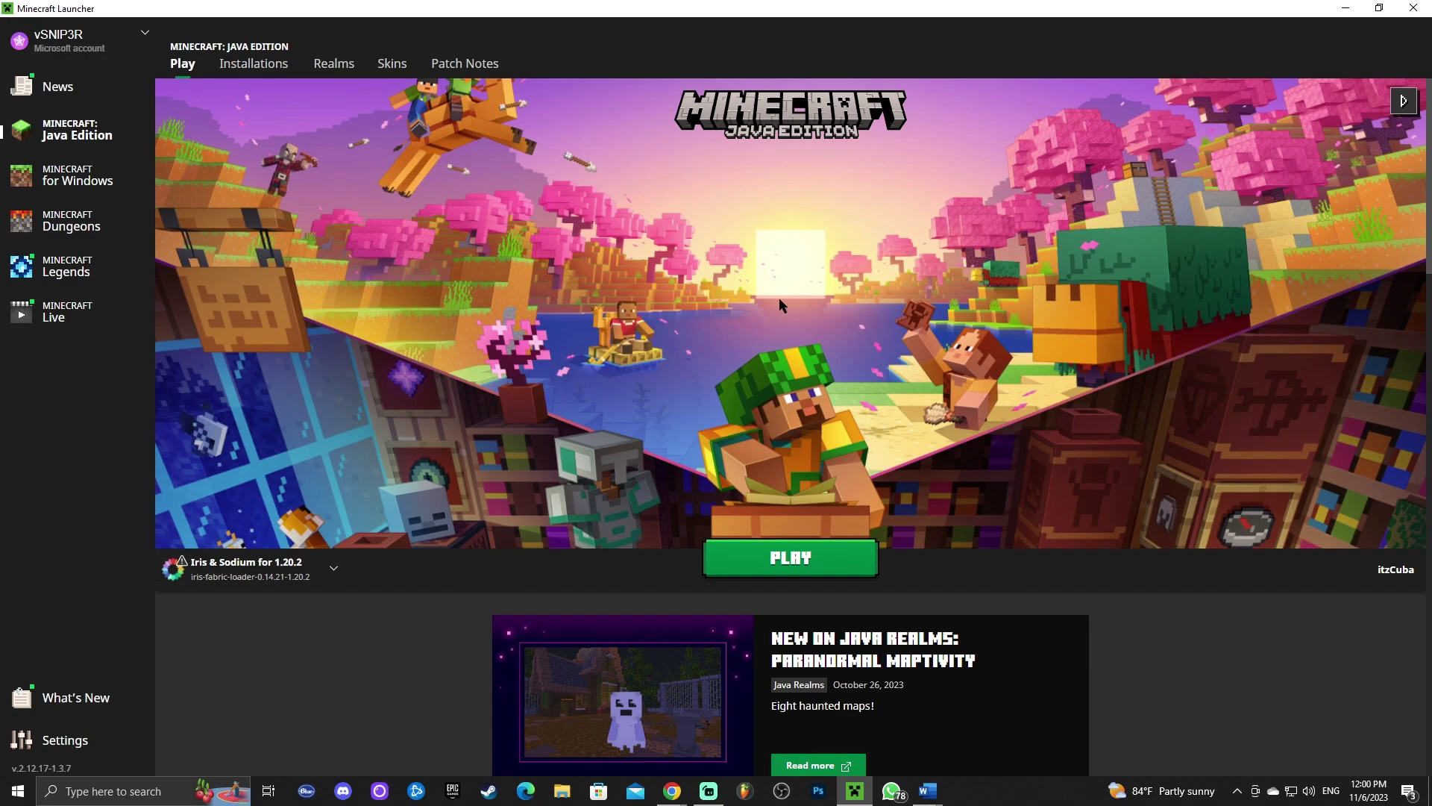
- Choose Latest release 1.20.2 as the installation and open its game folder from Installations
mouse_move(252, 564)
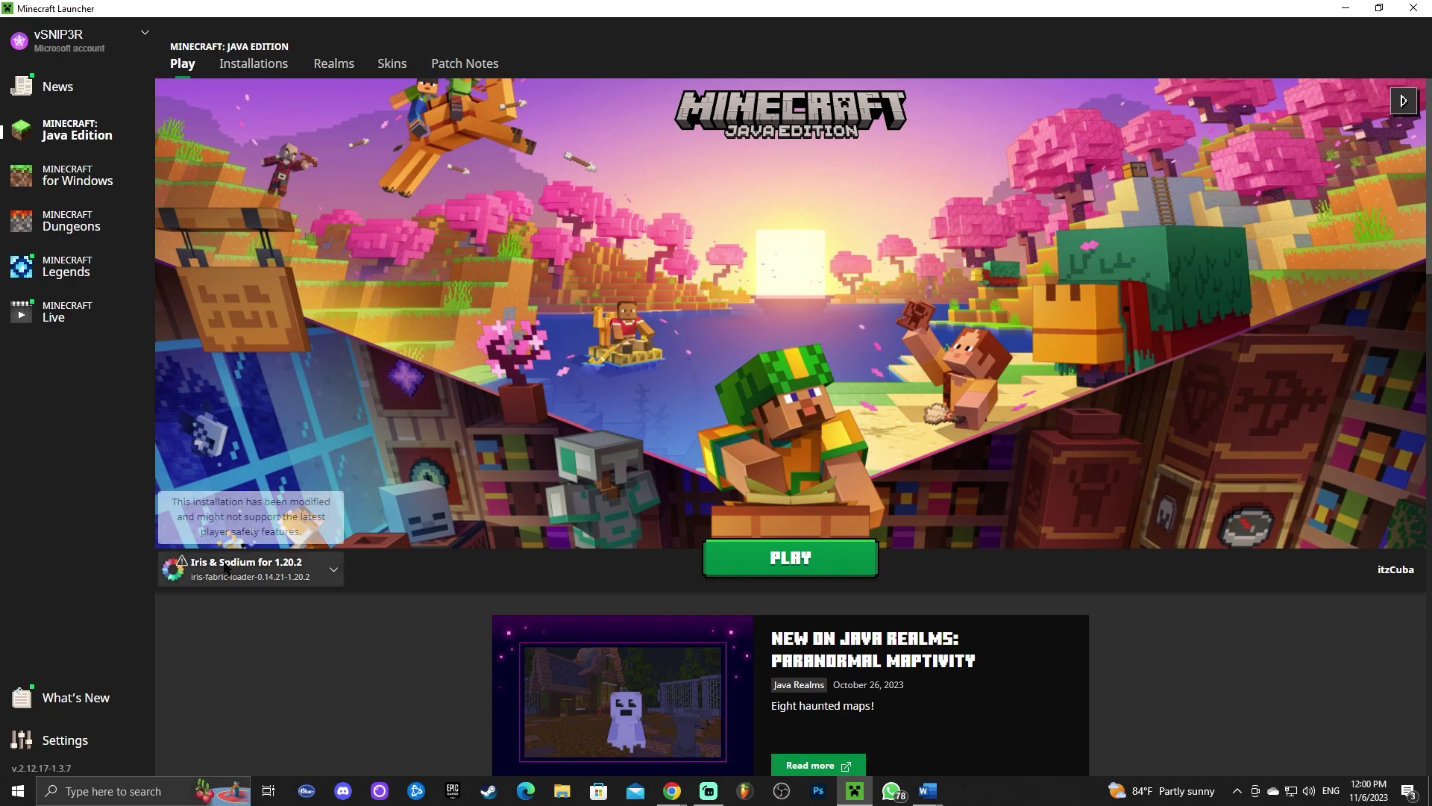
click(311, 565)
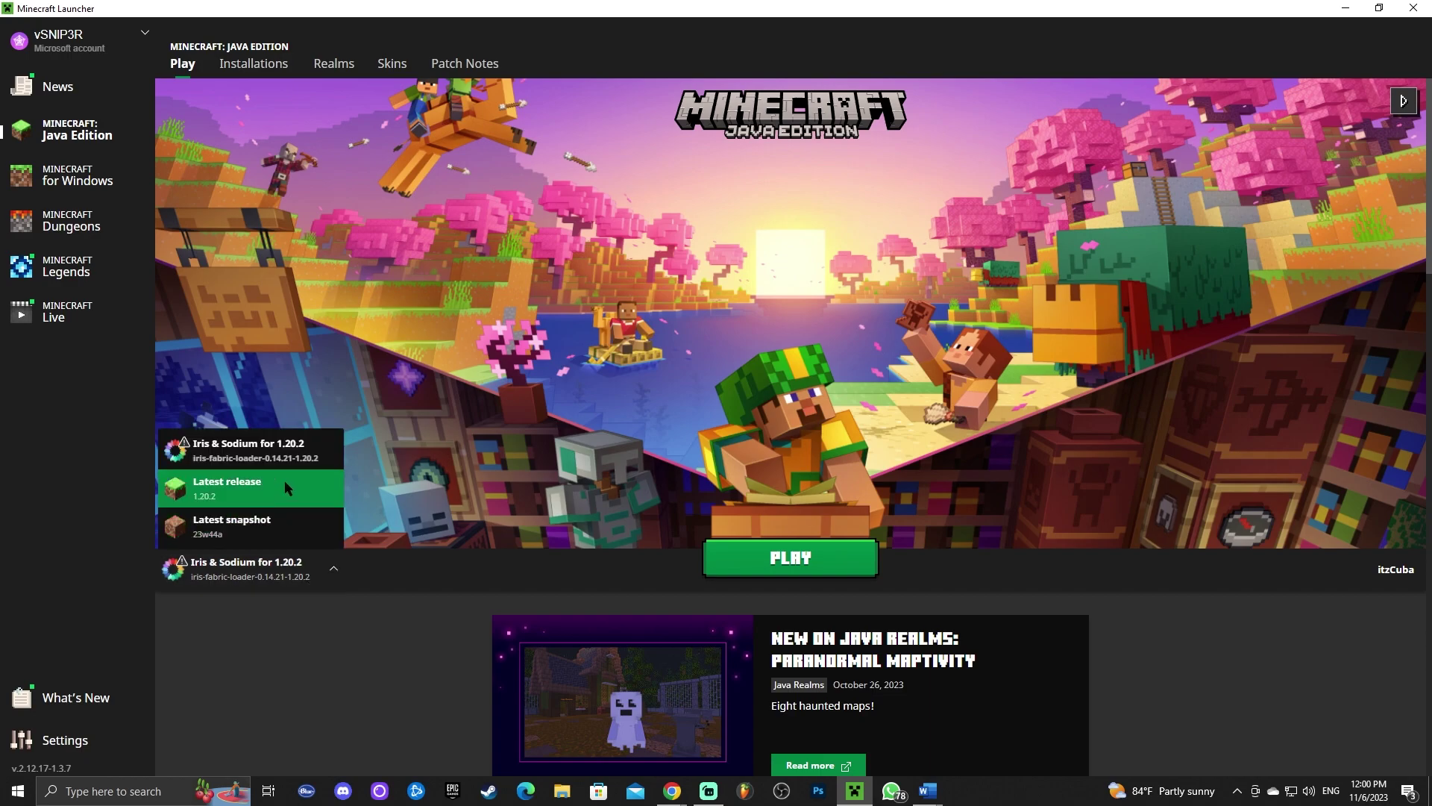
click(252, 490)
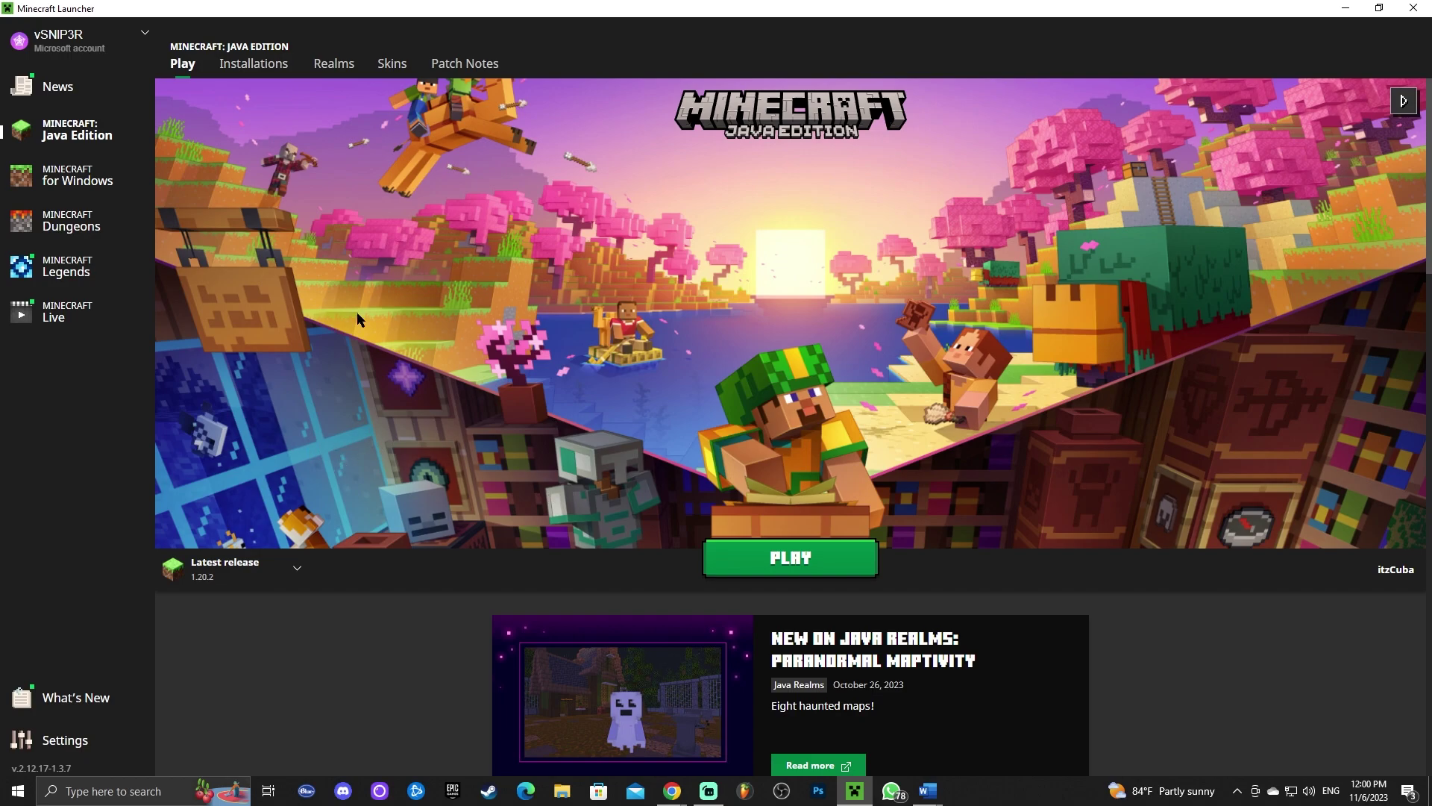
click(261, 67)
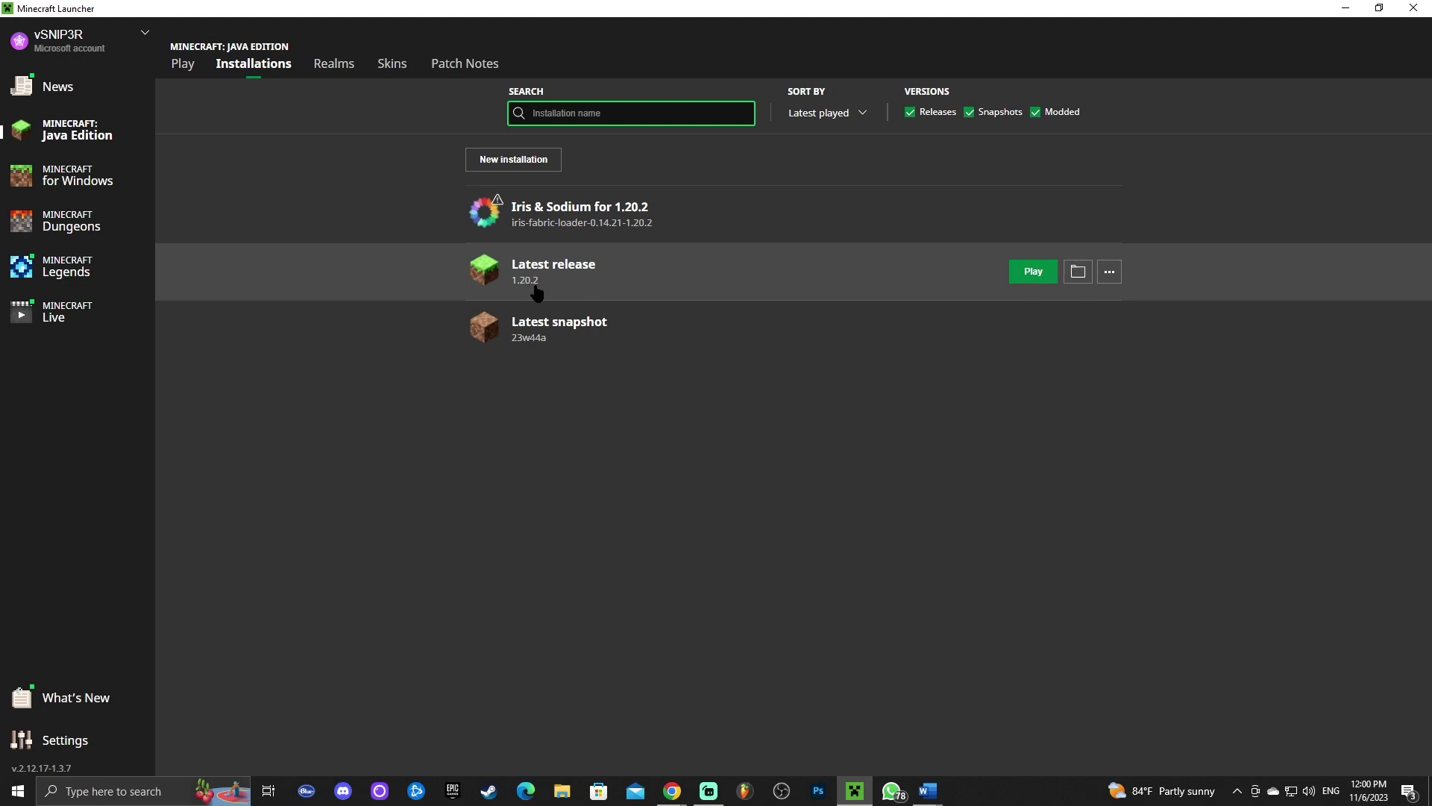
click(1079, 276)
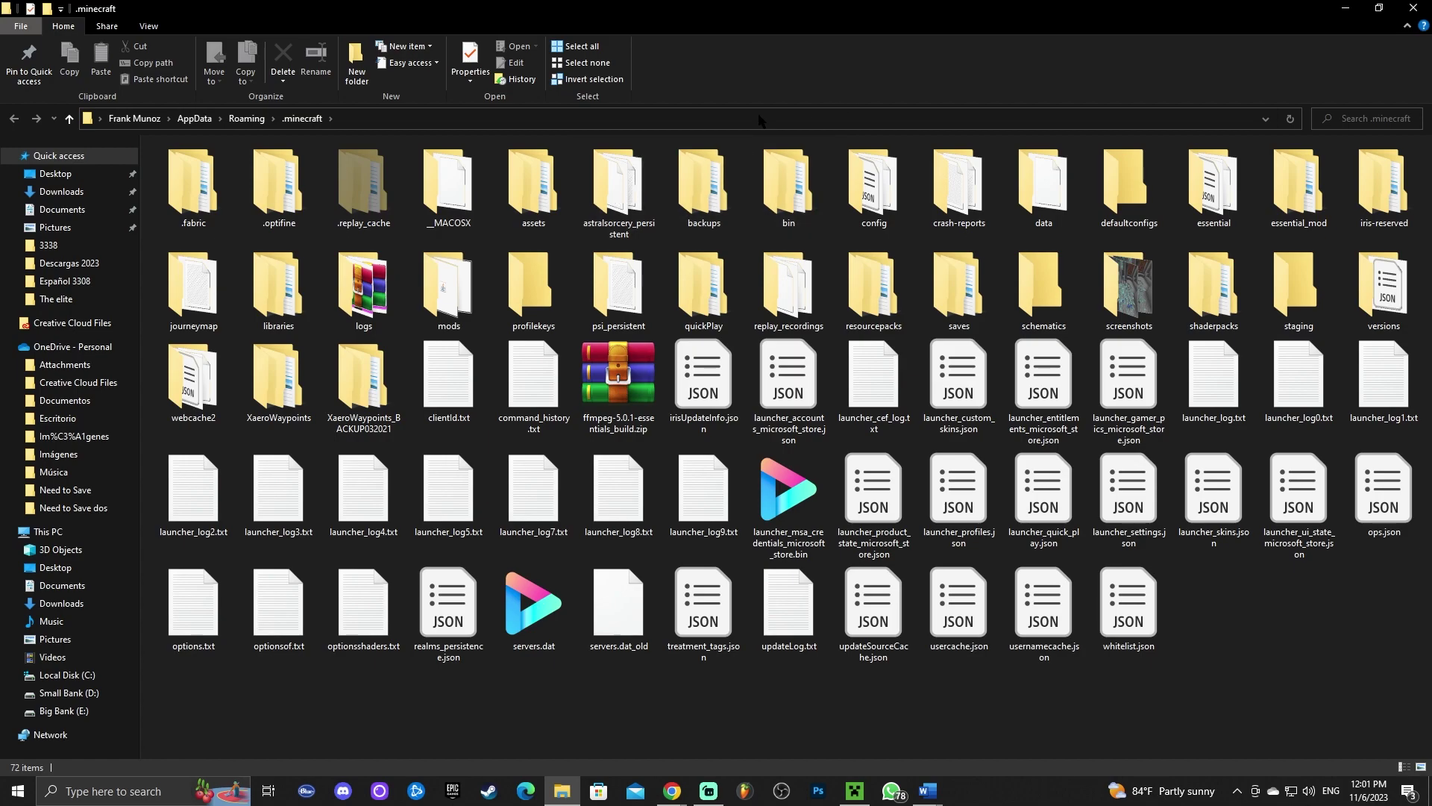
- Minimize the launcher and resize and reposition the .minecraft Explorer window
drag(716, 9, 978, 40)
click(1343, 7)
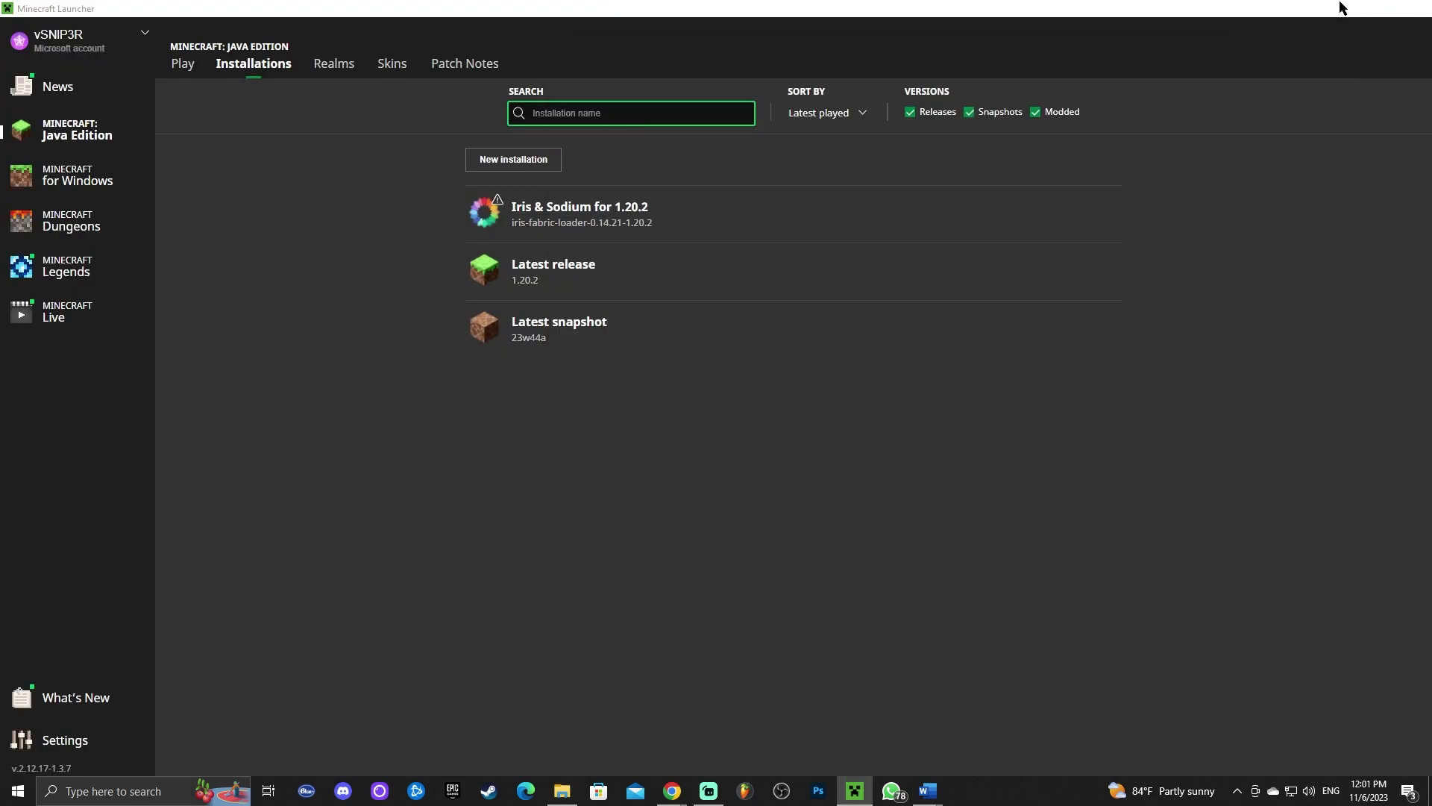
drag(970, 55, 833, 67)
drag(961, 451, 961, 687)
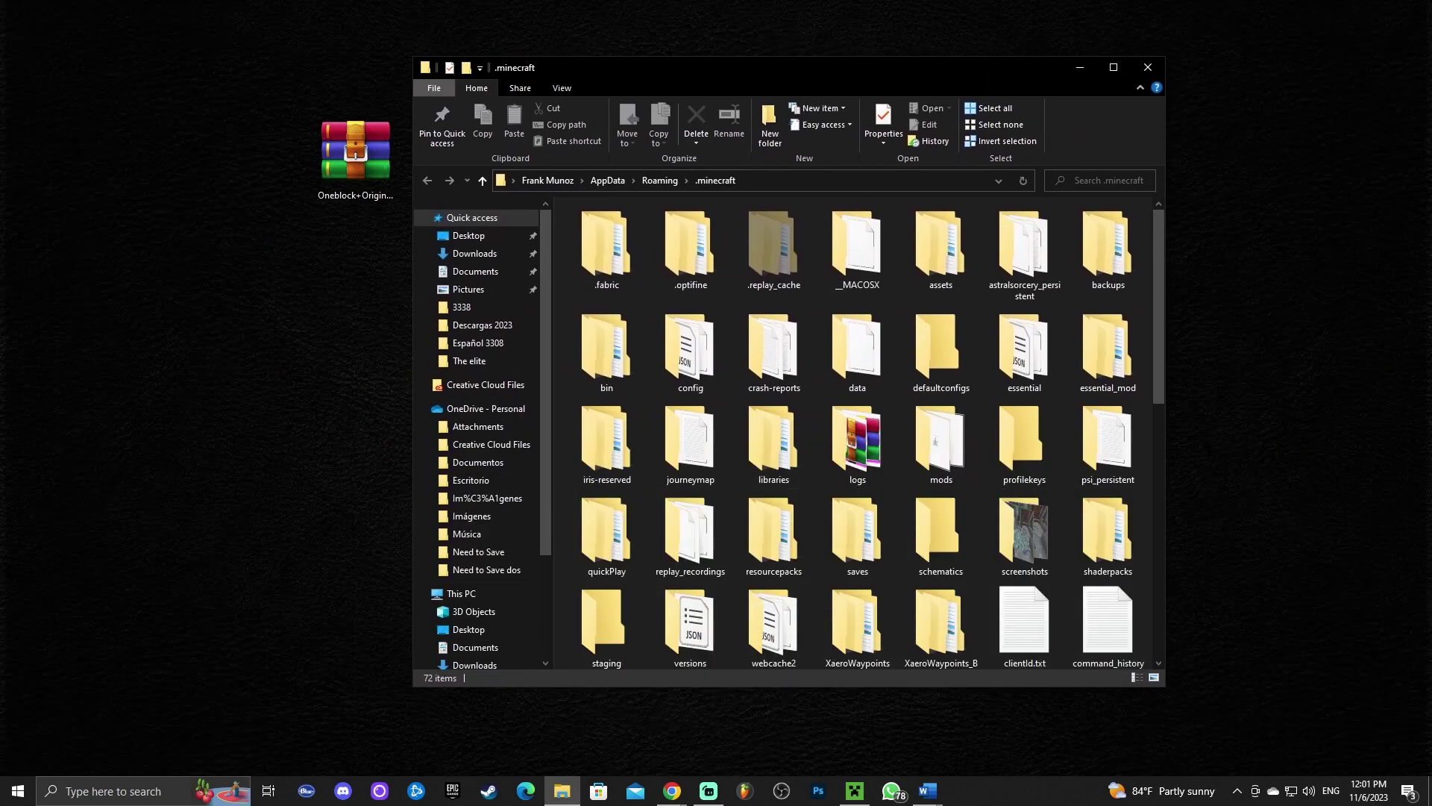
drag(1168, 373, 1380, 373)
drag(746, 67, 772, 33)
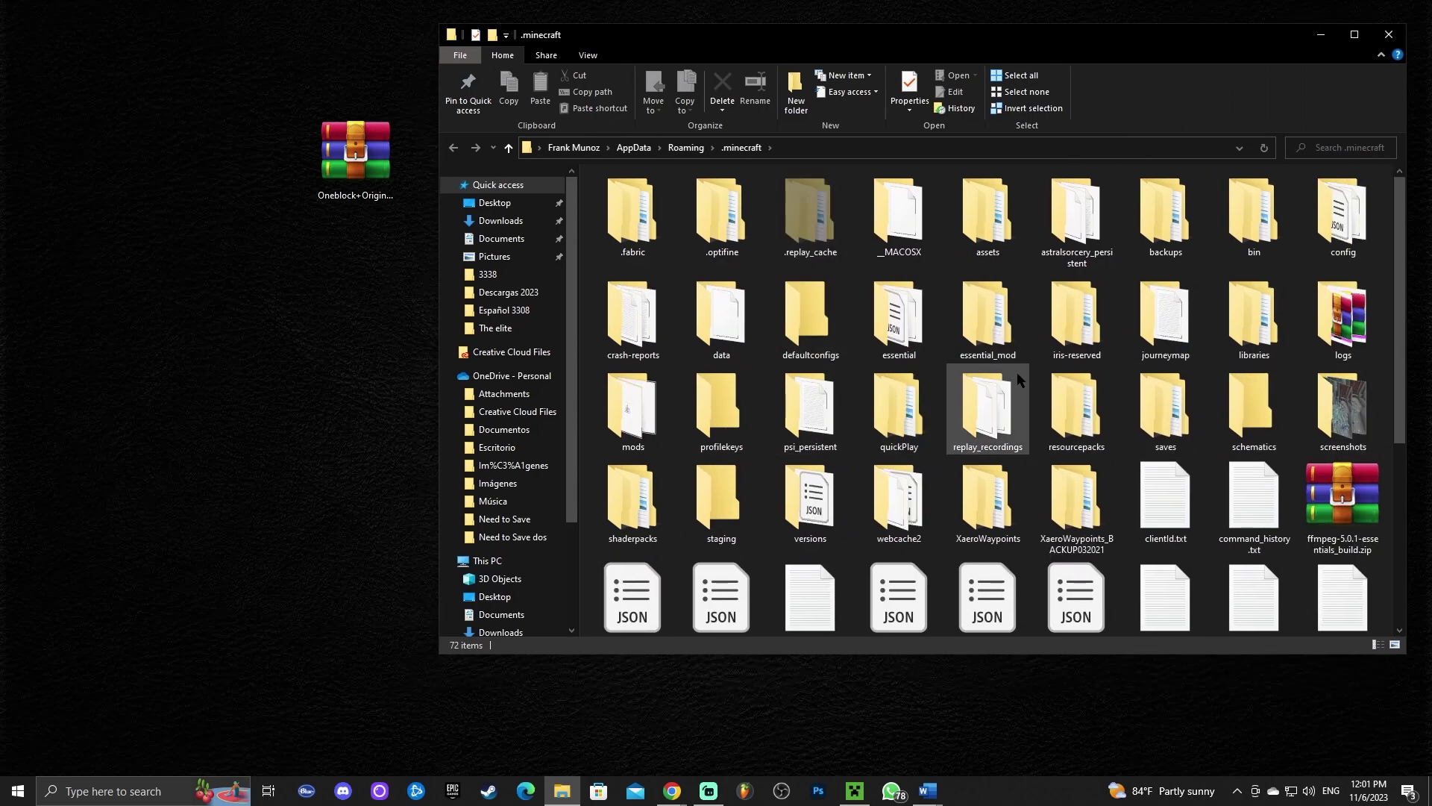
- Open the saves folder and narrow the navigation pane to widen the file list
double_click(1166, 414)
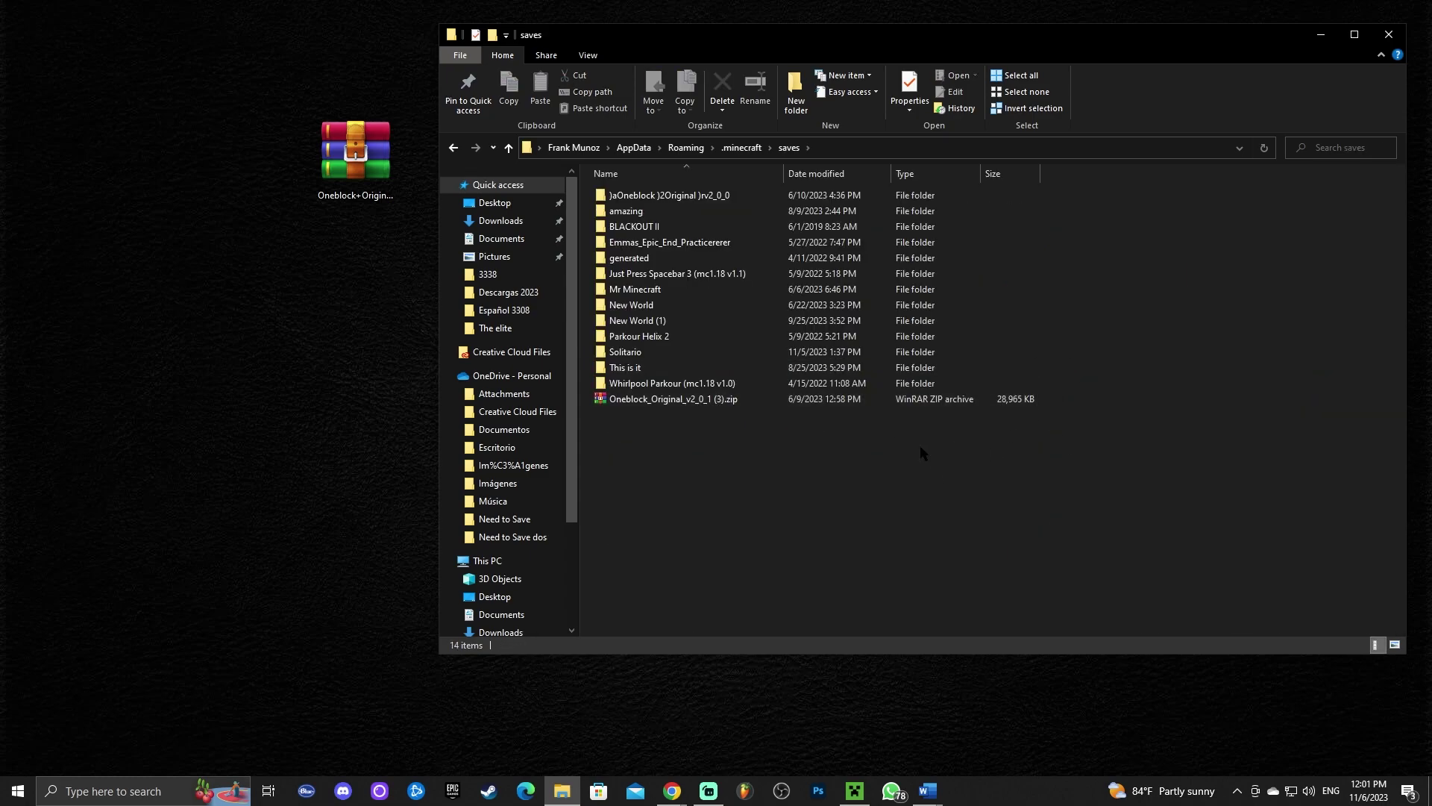
drag(799, 512, 633, 183)
click(1028, 423)
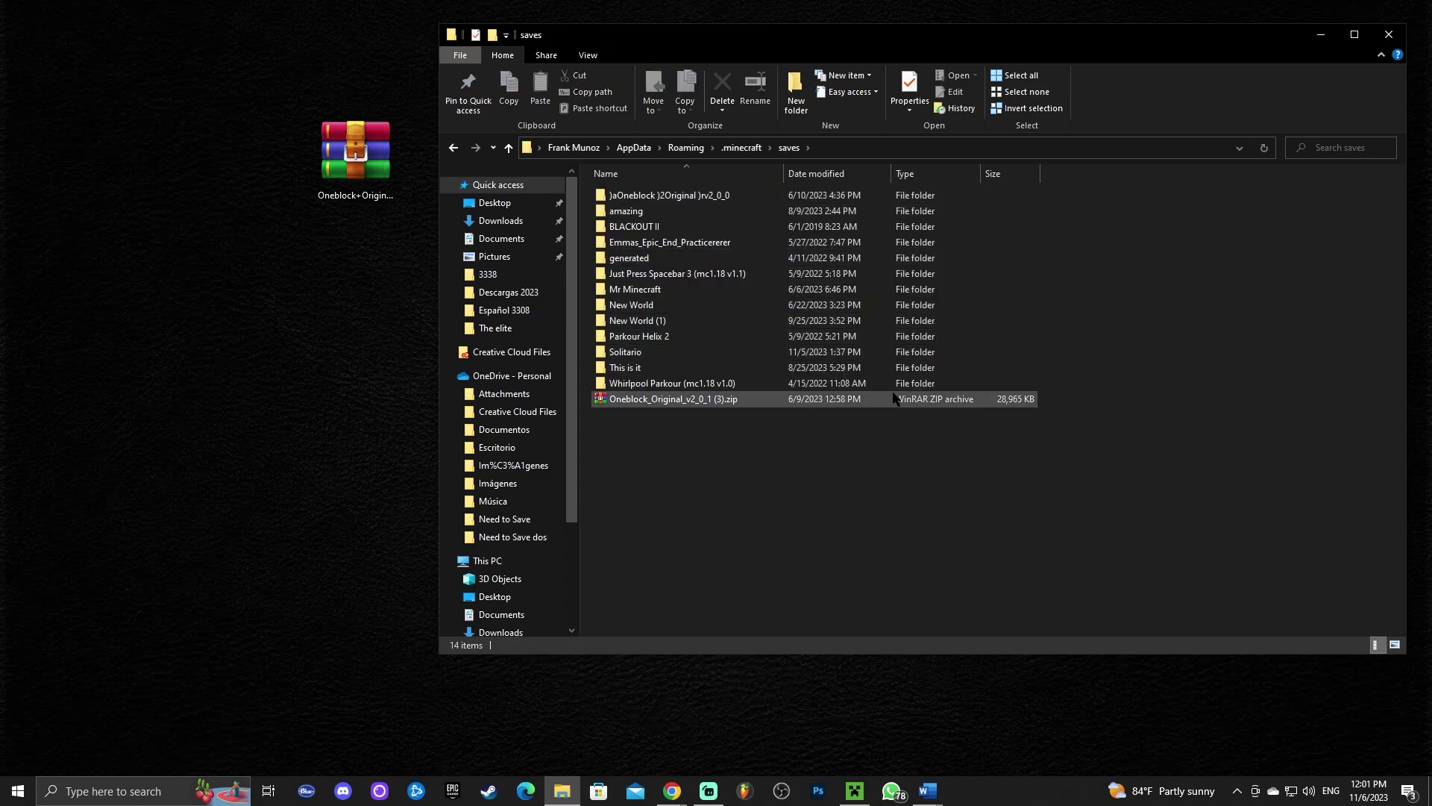
drag(728, 484, 645, 188)
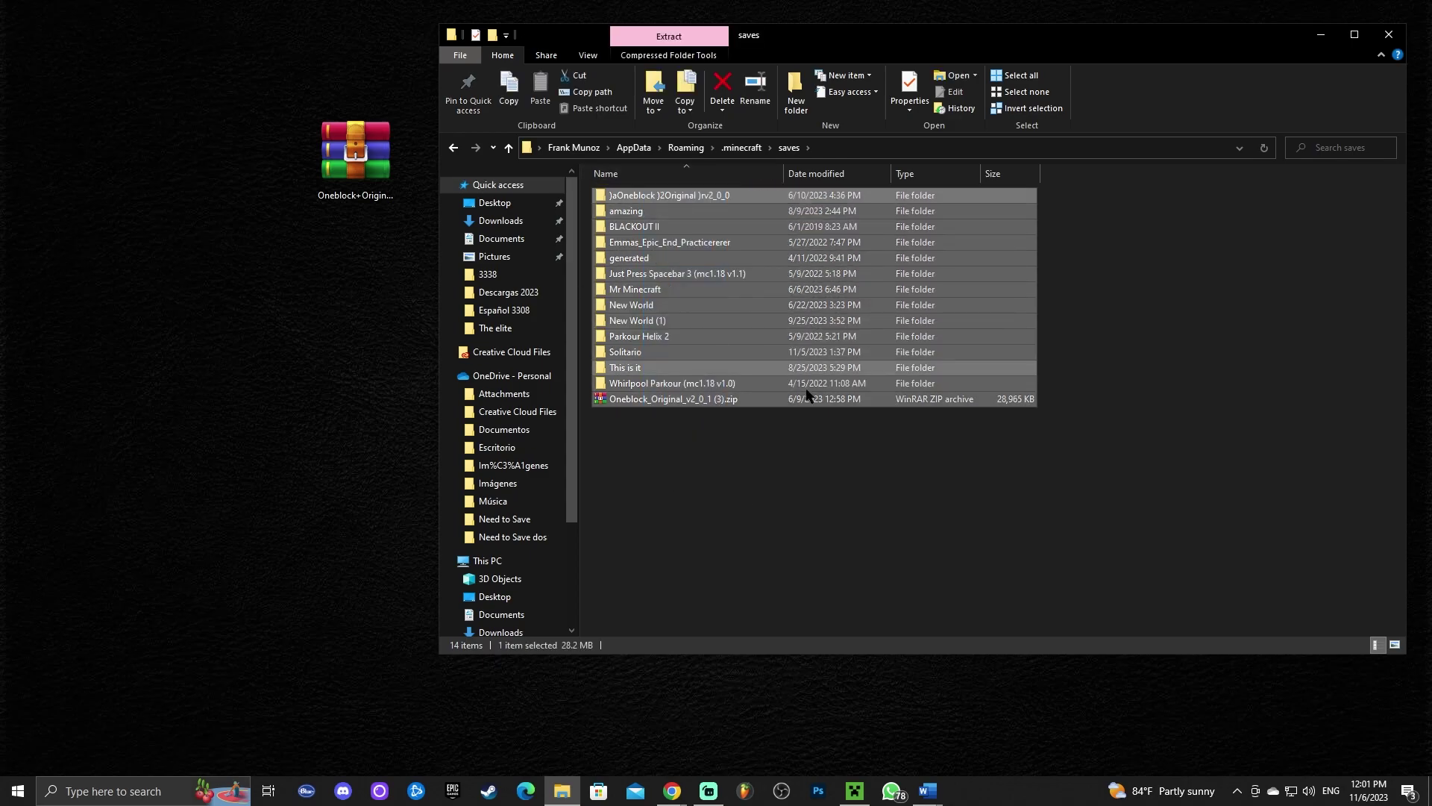
click(841, 469)
drag(580, 458, 457, 462)
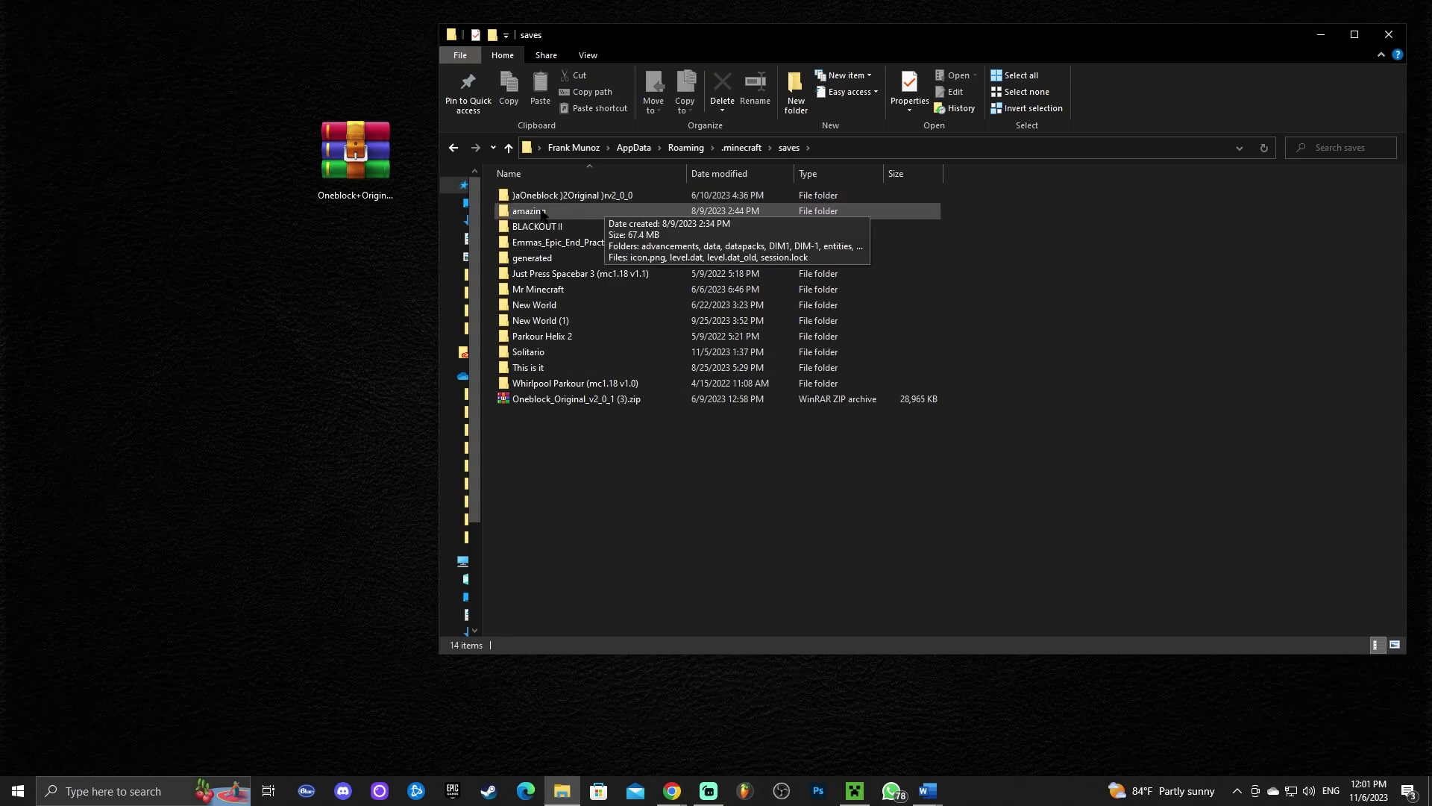
- Move the desktop Oneblock+Original+v2_1_2.zip into saves and delete Oneblock_Original_v2_0_1 (3).zip
drag(642, 479, 531, 189)
click(671, 464)
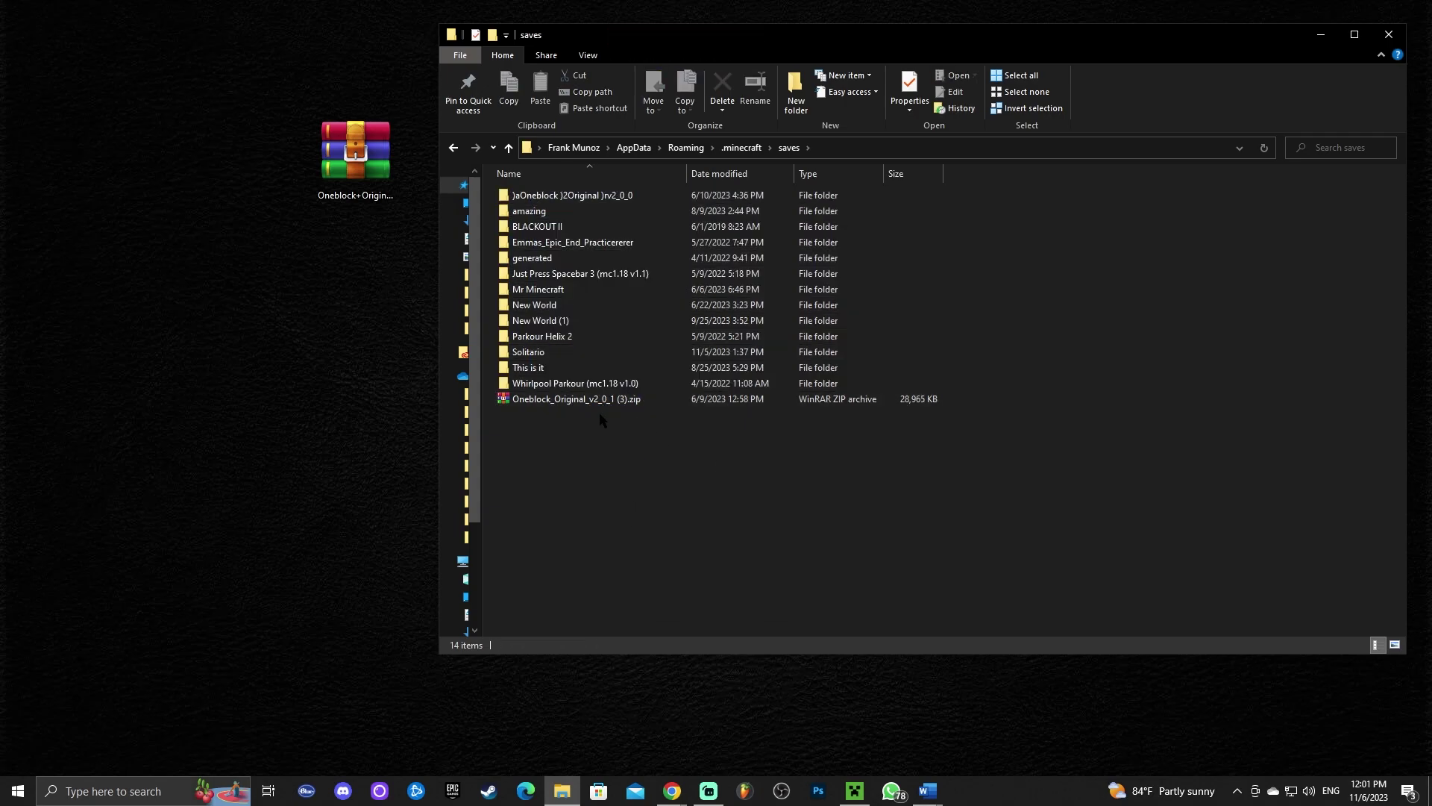
click(345, 175)
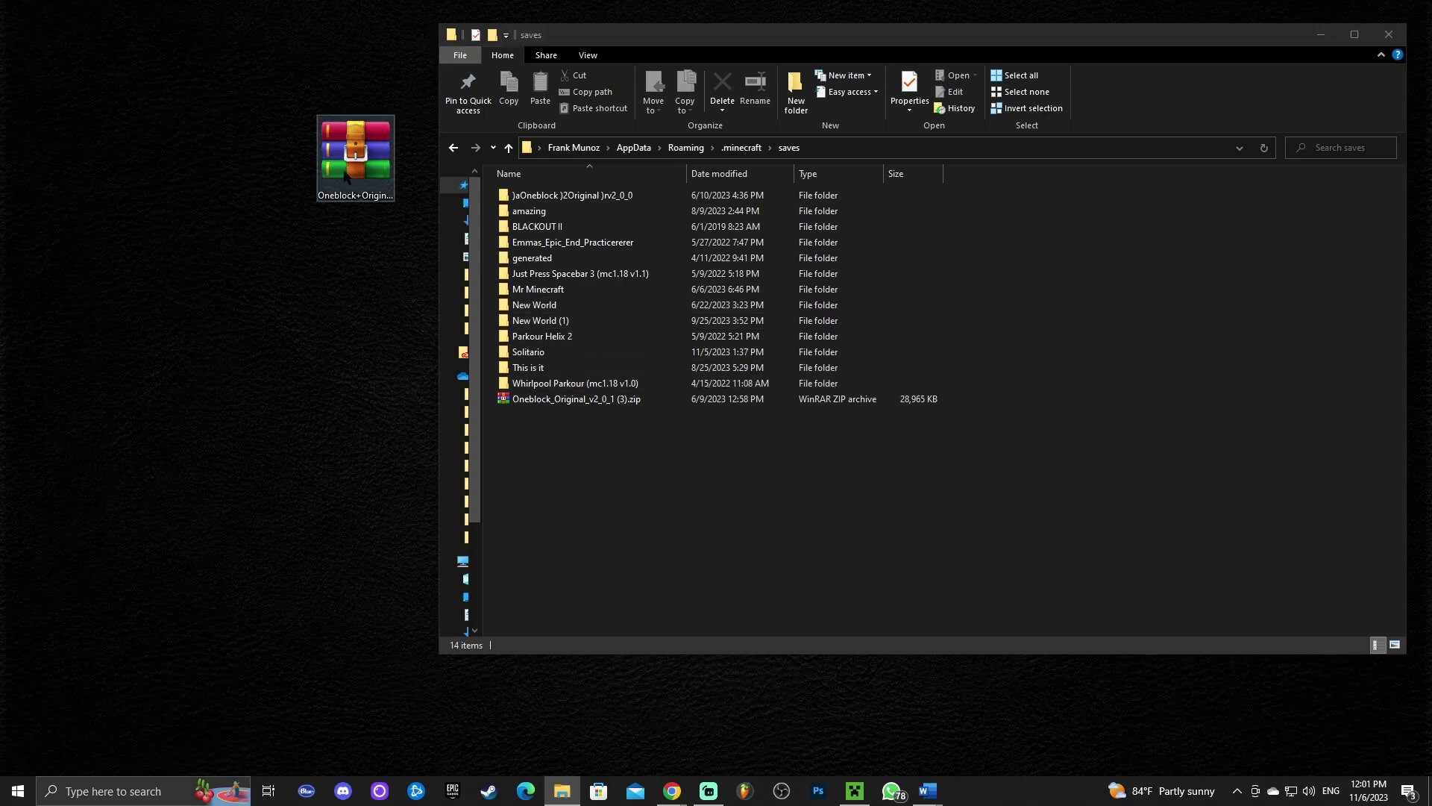
click(636, 437)
drag(381, 66, 338, 195)
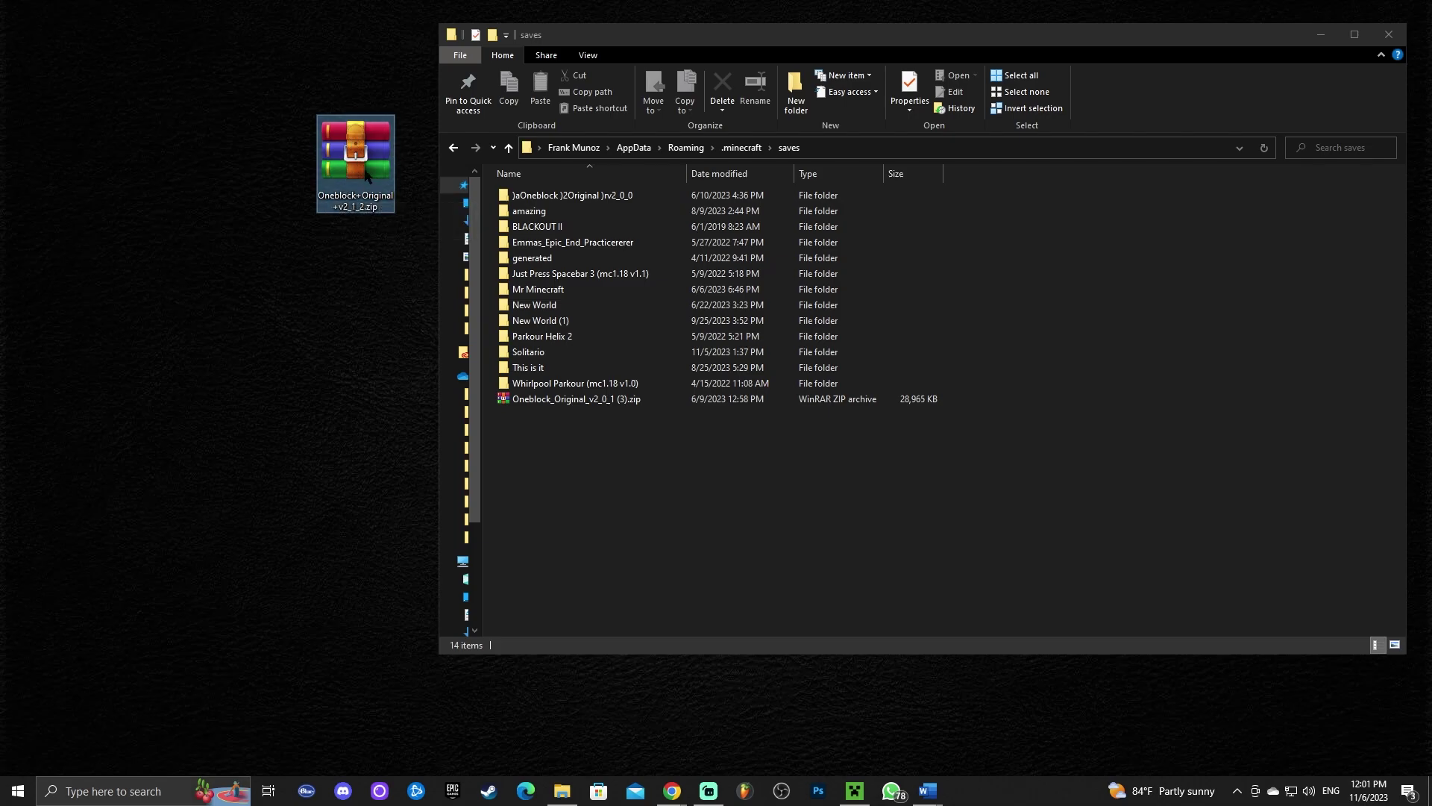
drag(366, 176, 589, 418)
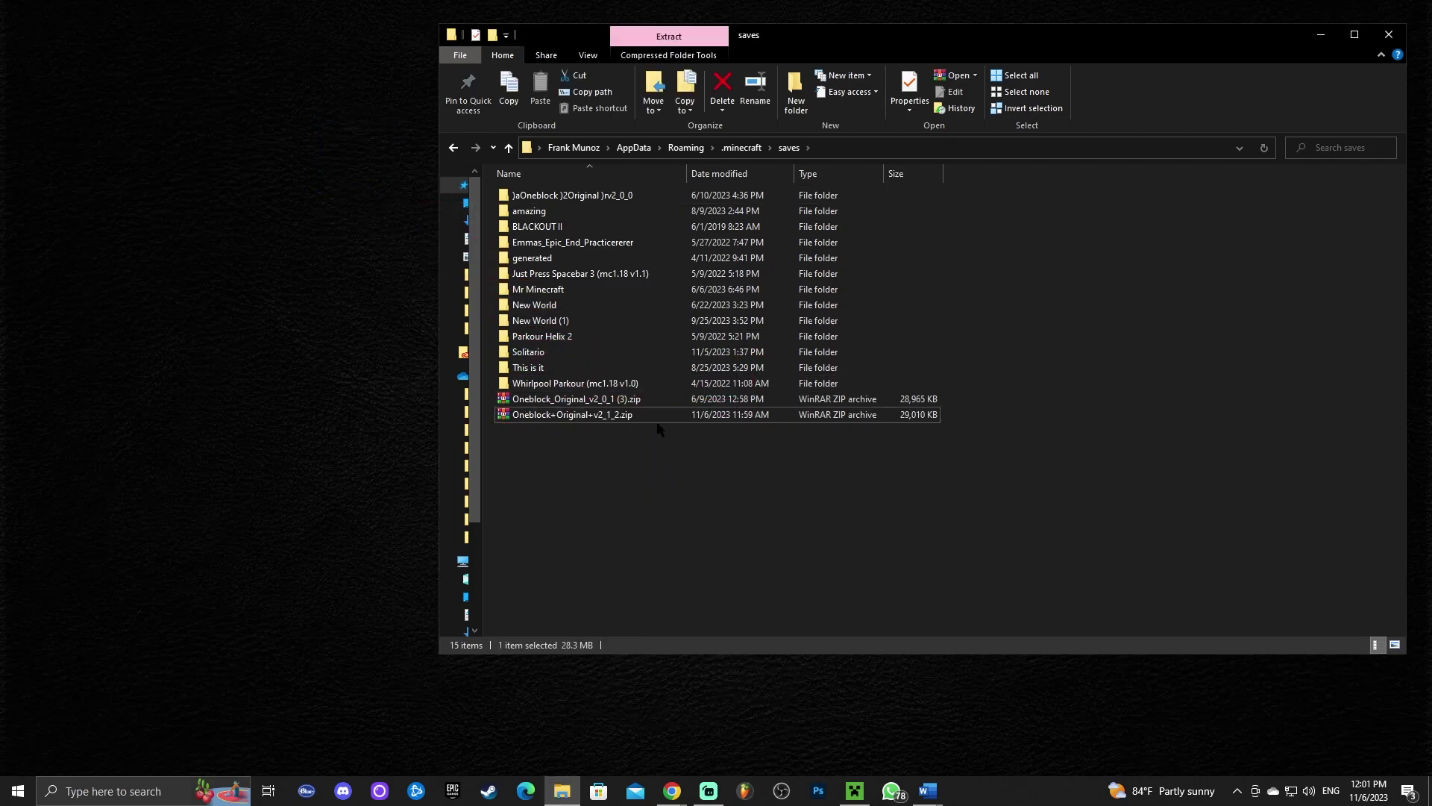
click(601, 400)
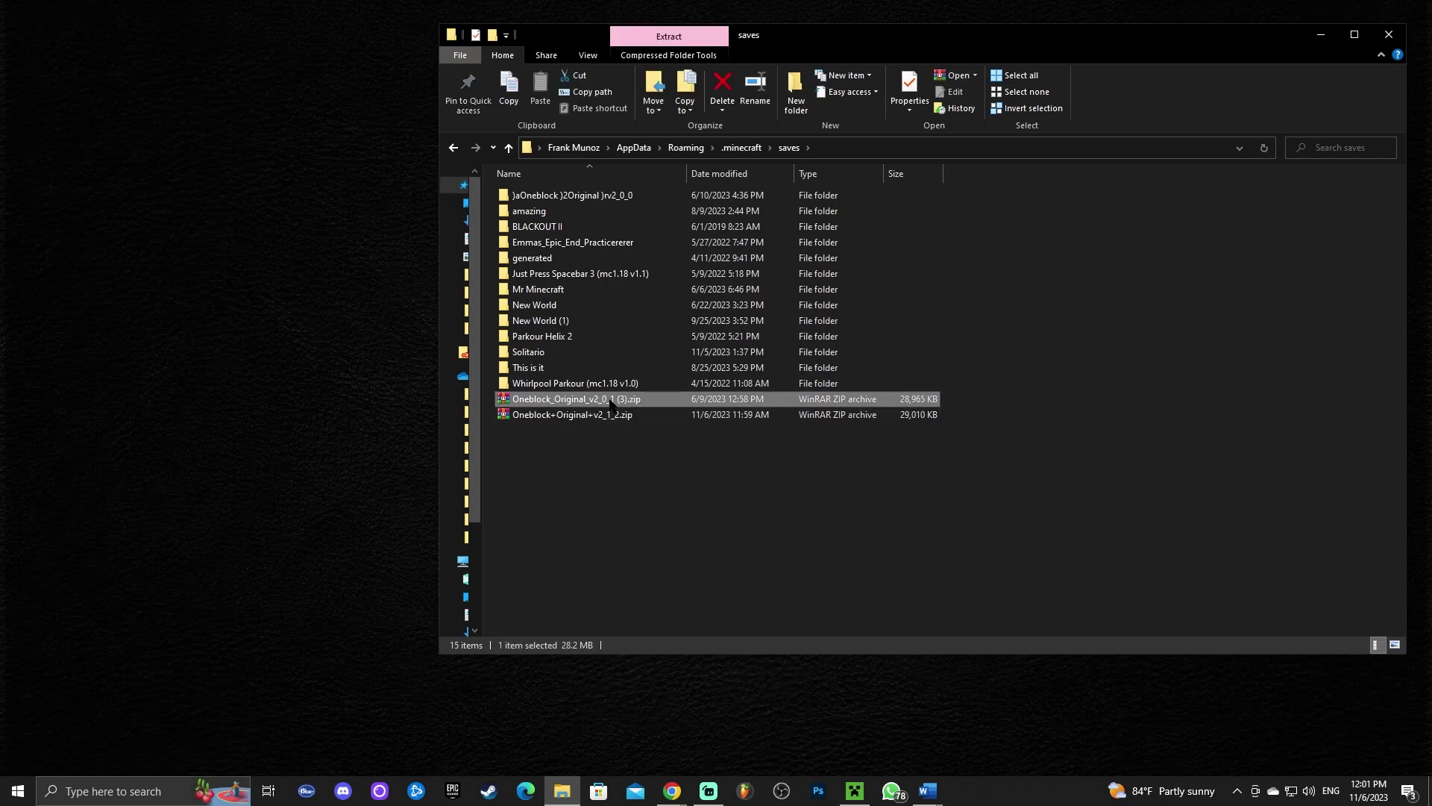
key(Delete)
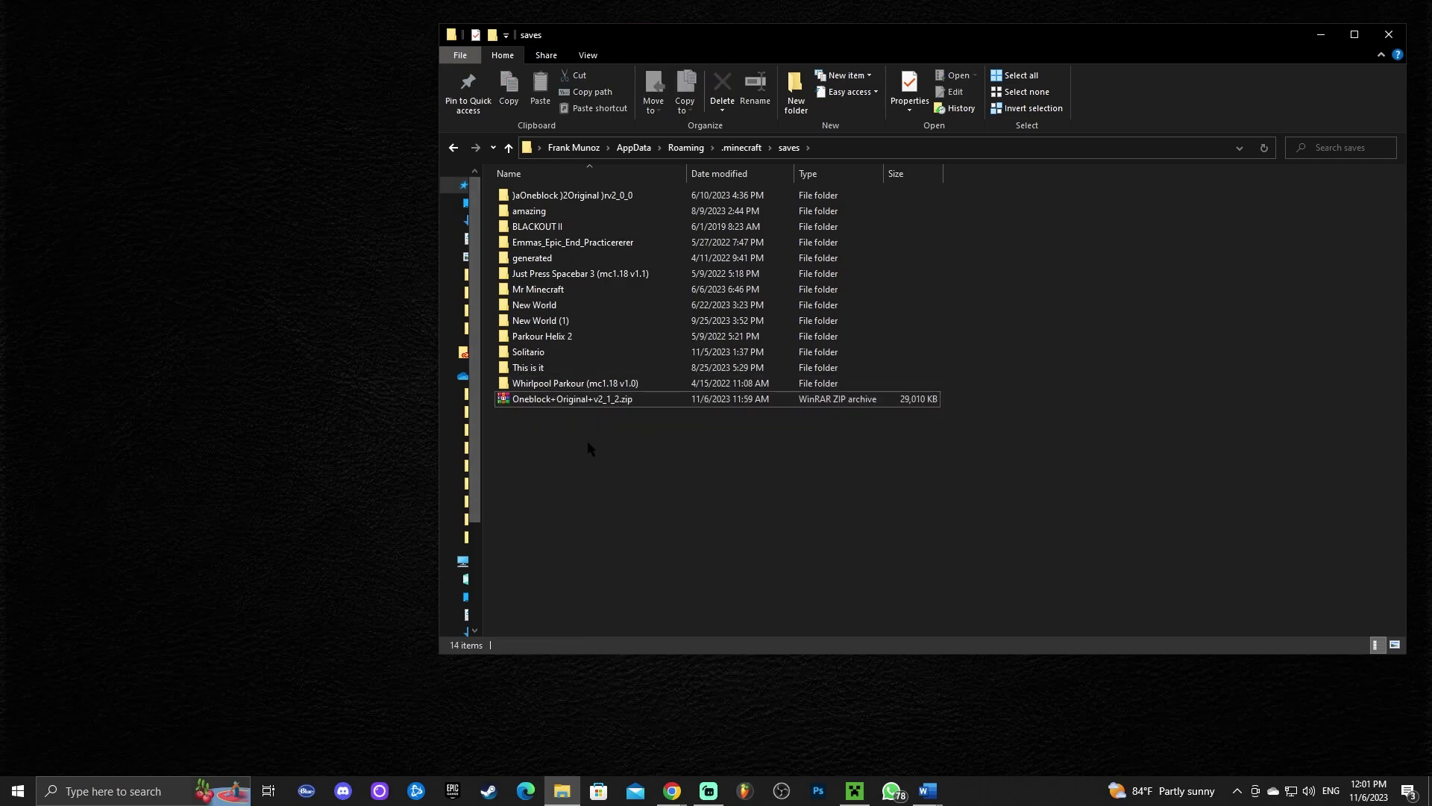
- Extract Oneblock+Original+v2_1_2.zip here into the saves folder with WinRAR
click(543, 401)
right_click(542, 402)
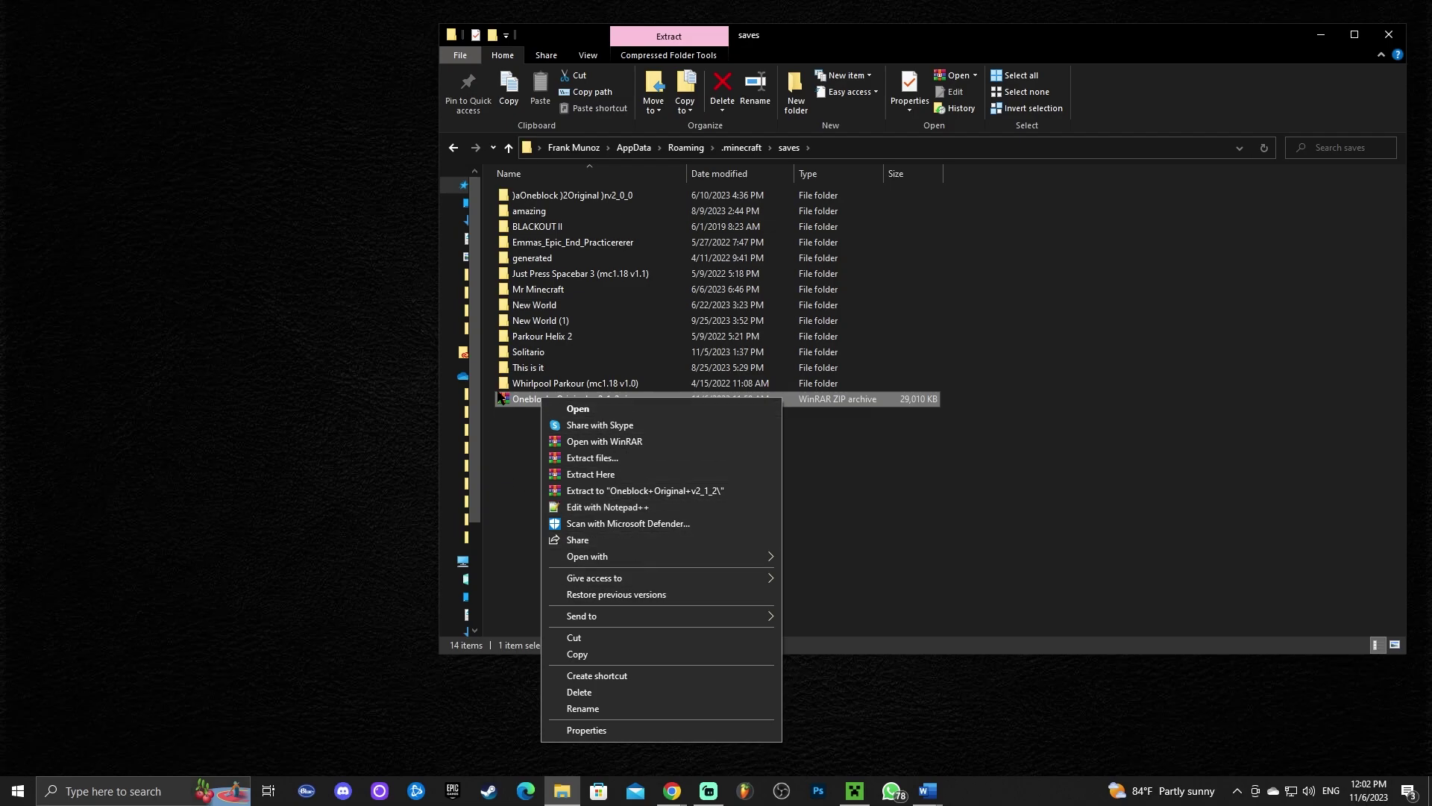
click(608, 426)
click(582, 400)
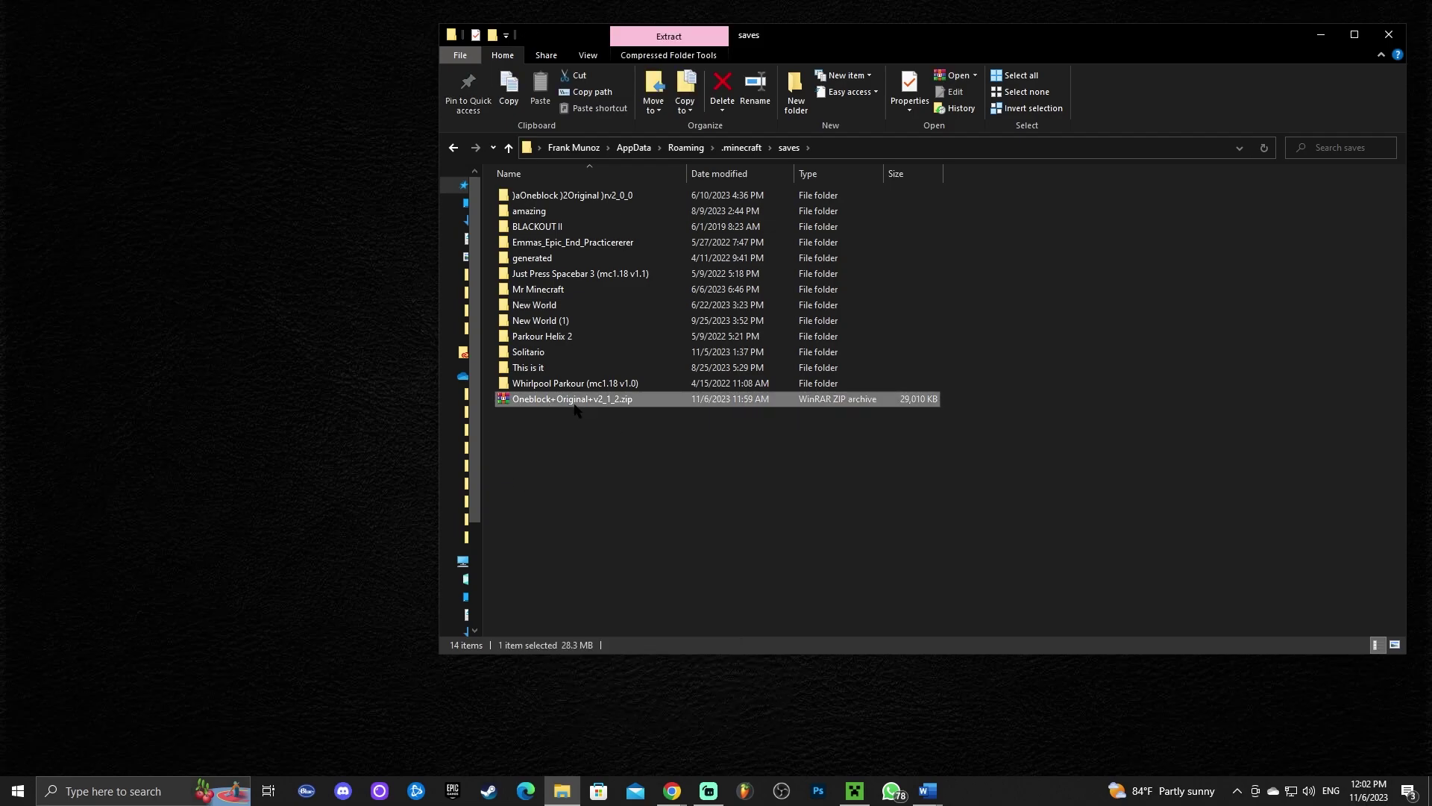
right_click(537, 404)
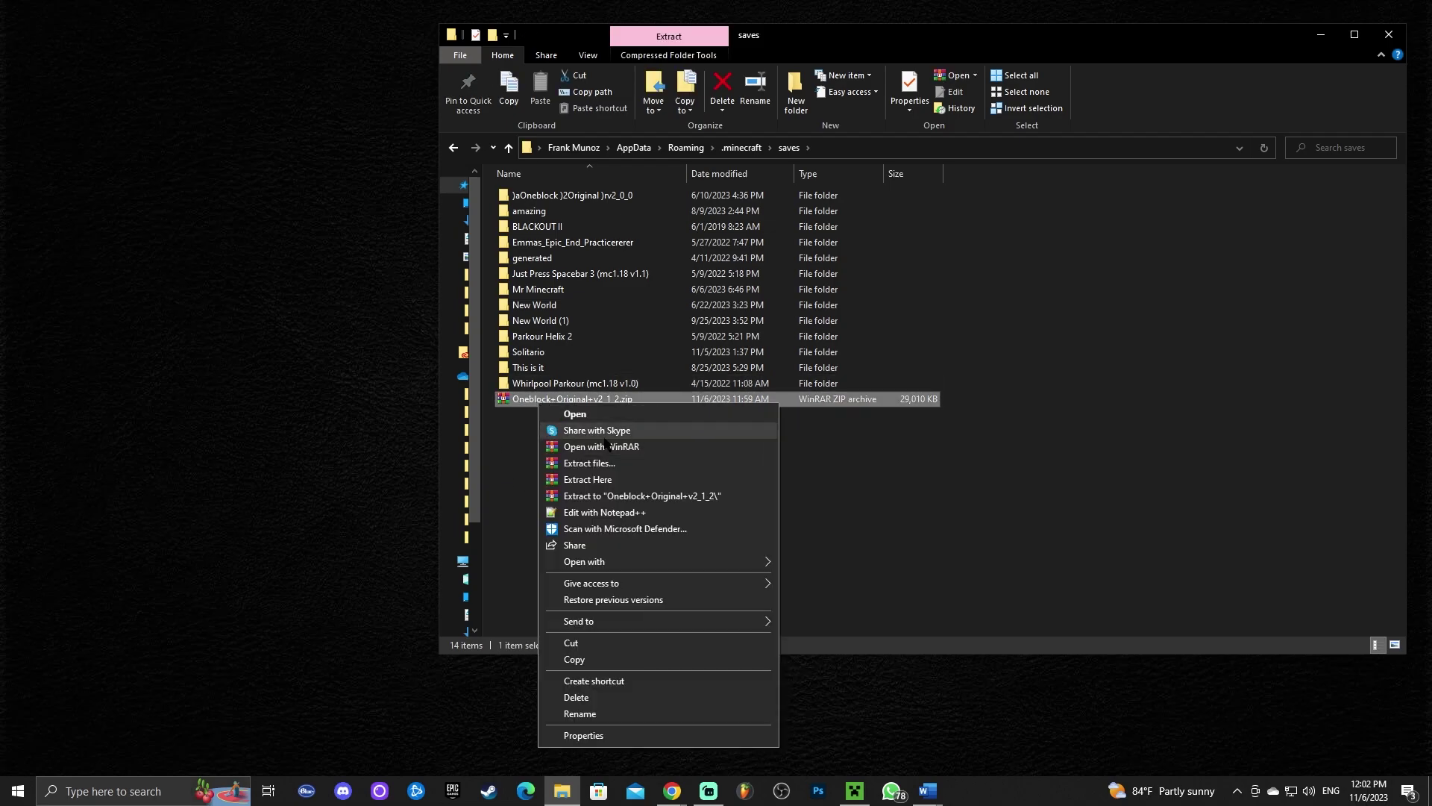
click(625, 483)
drag(731, 314, 972, 315)
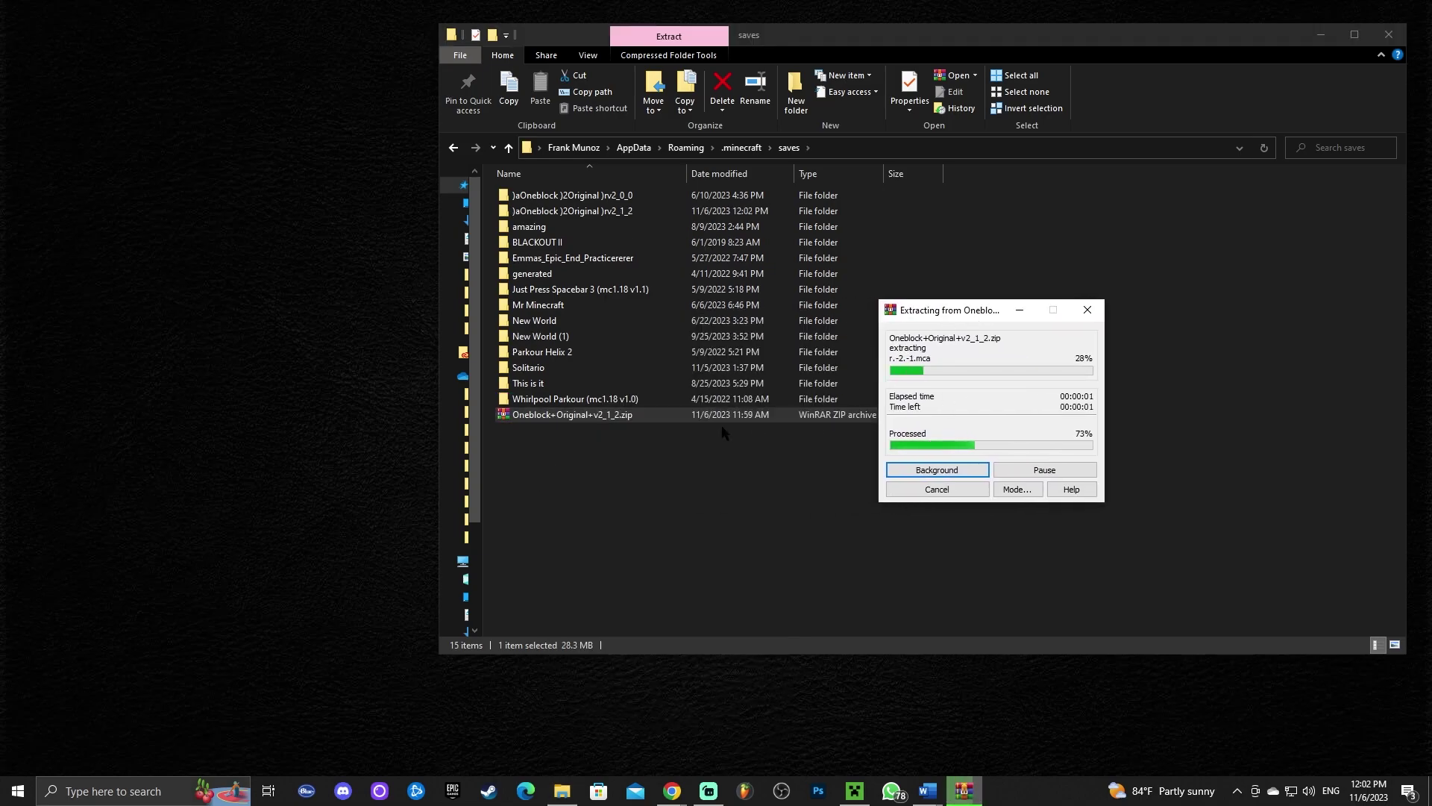
- Delete the Oneblock+Original+v2_1_2.zip archive from saves
click(597, 427)
click(569, 415)
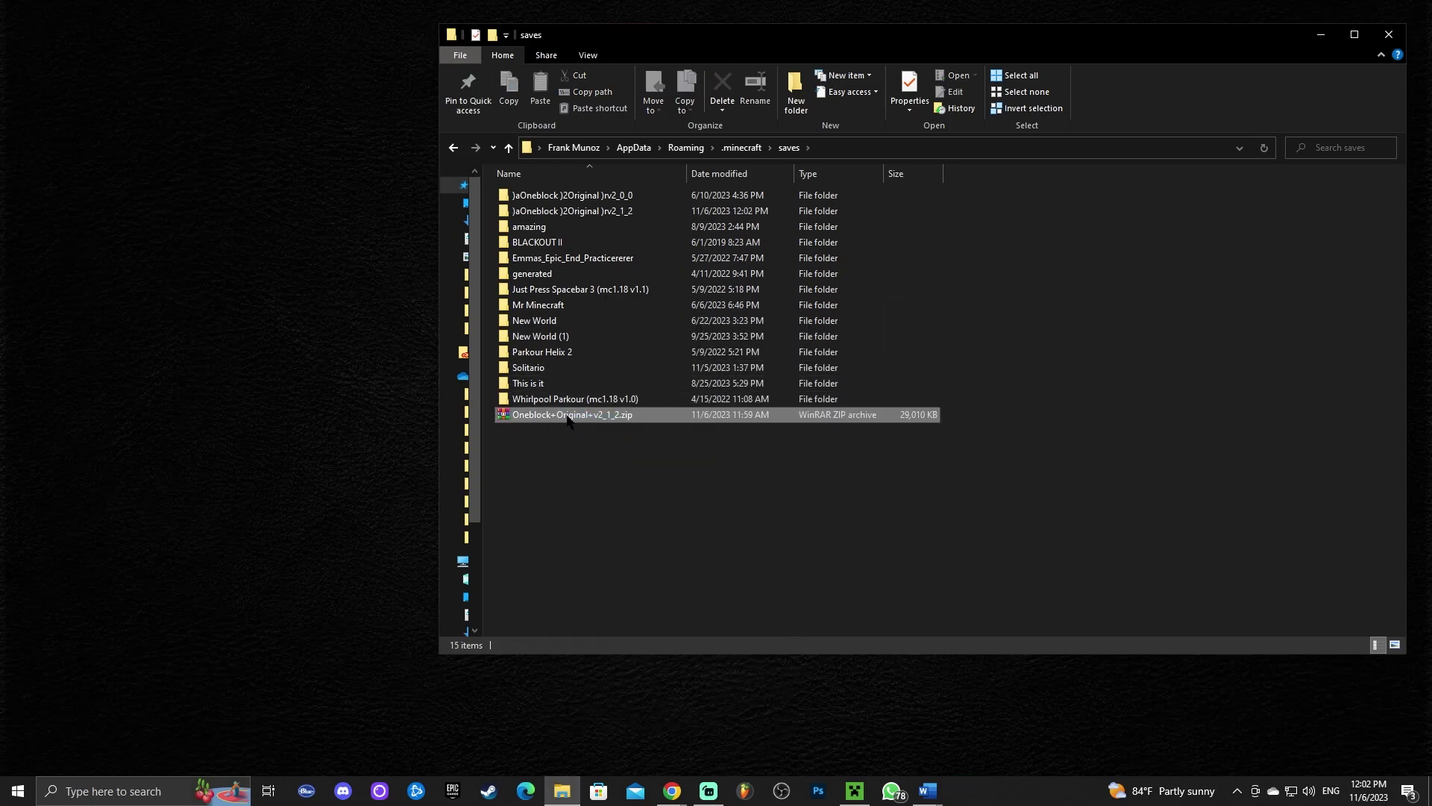
key(Delete)
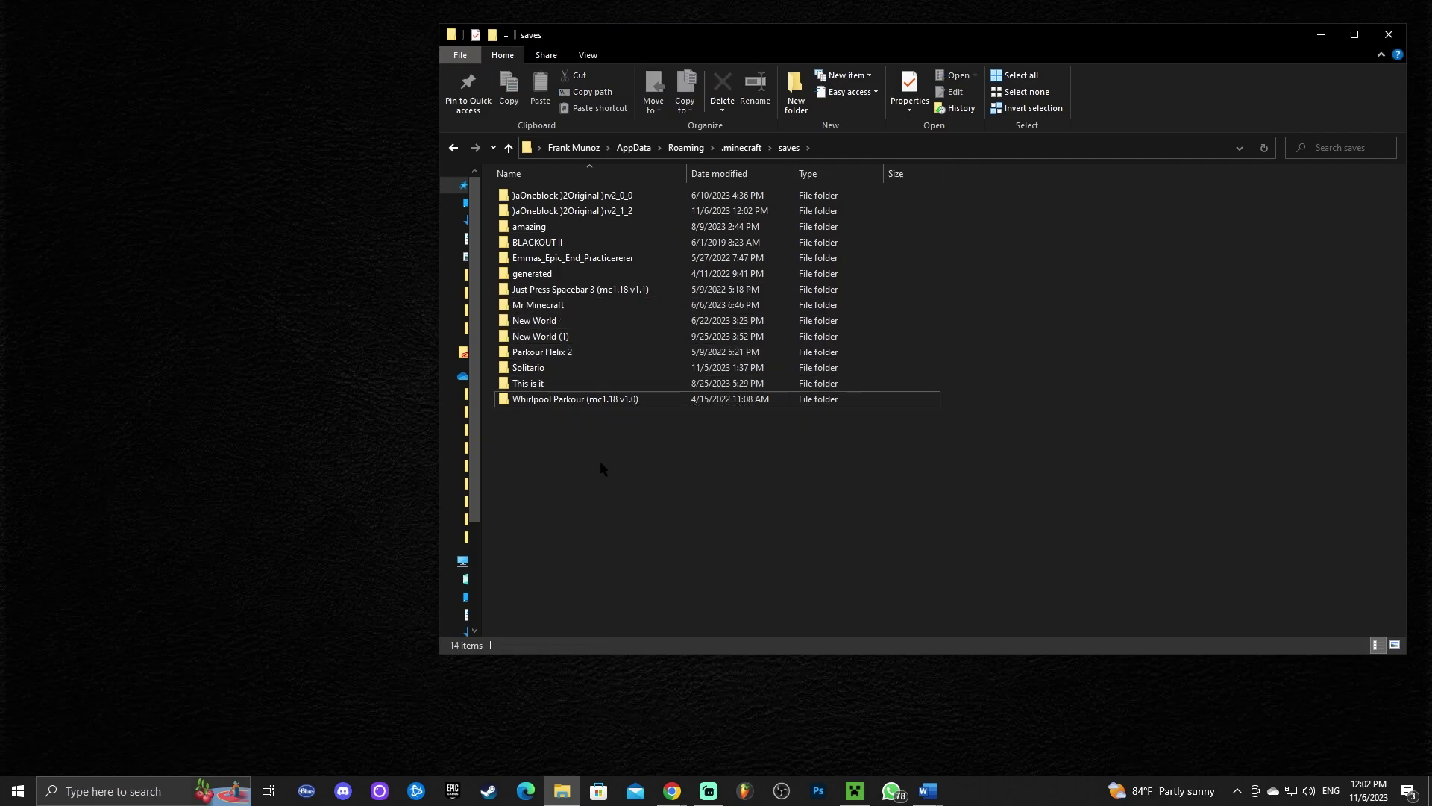
- Delete the older Oneblock Original v2_0_0 world folder
click(649, 195)
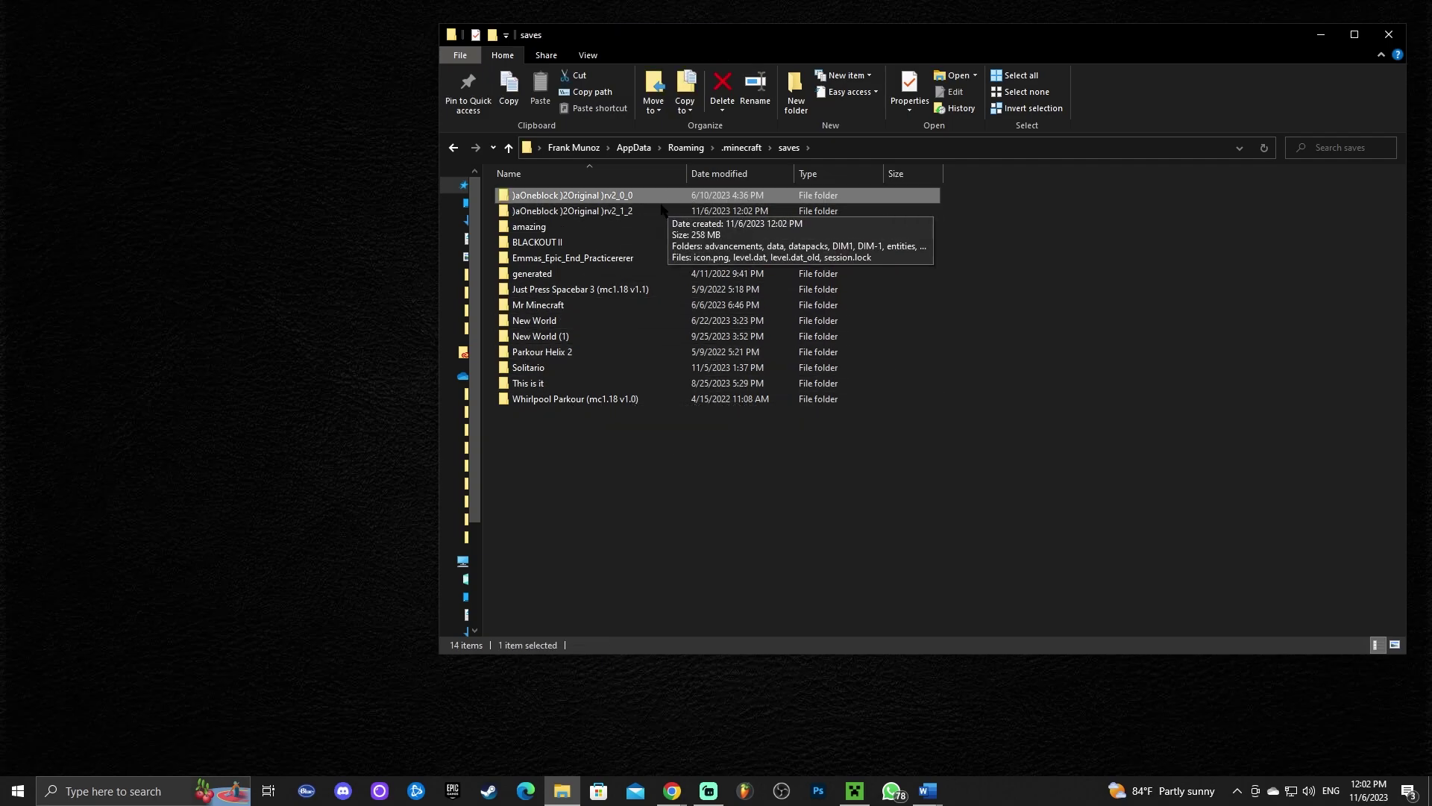
click(730, 212)
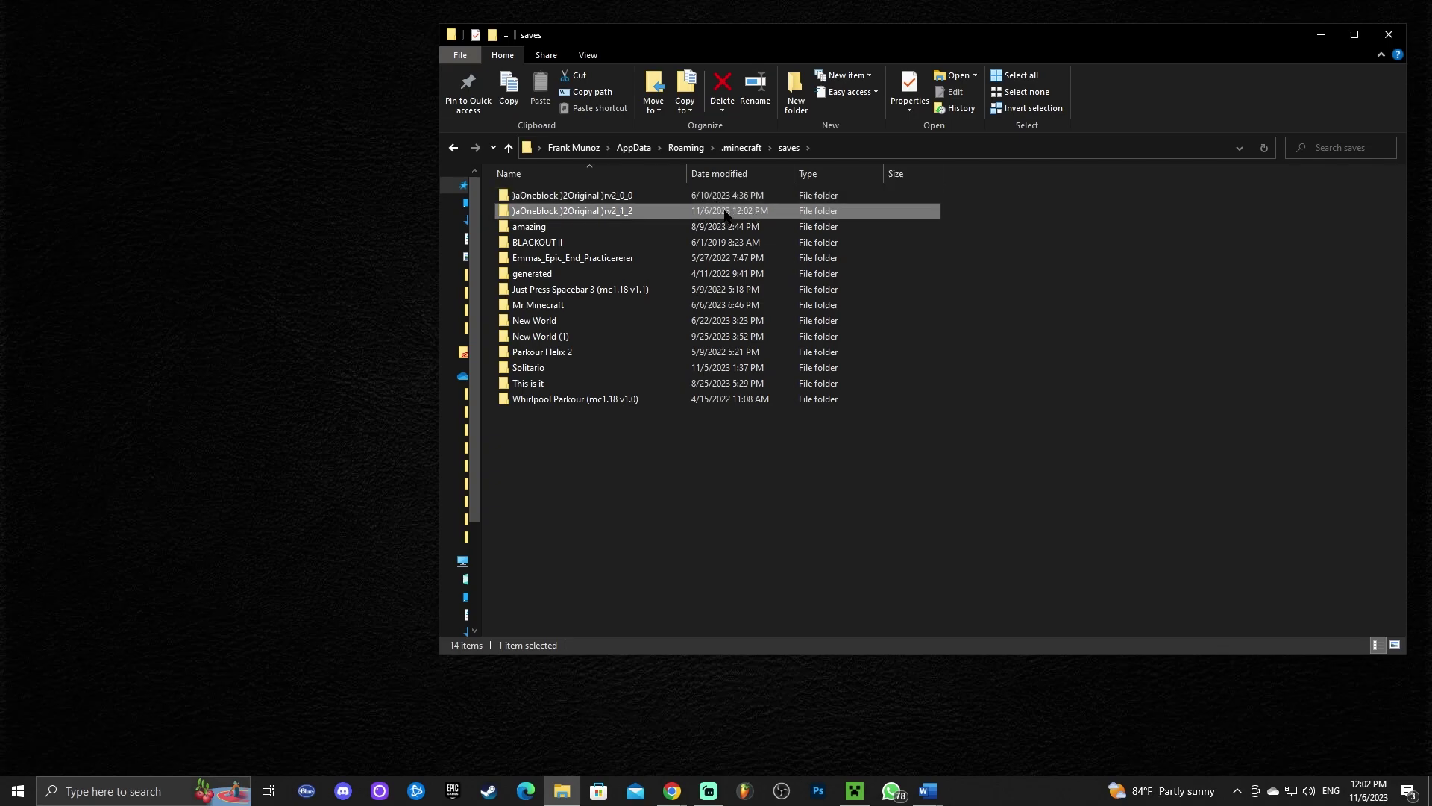
click(641, 196)
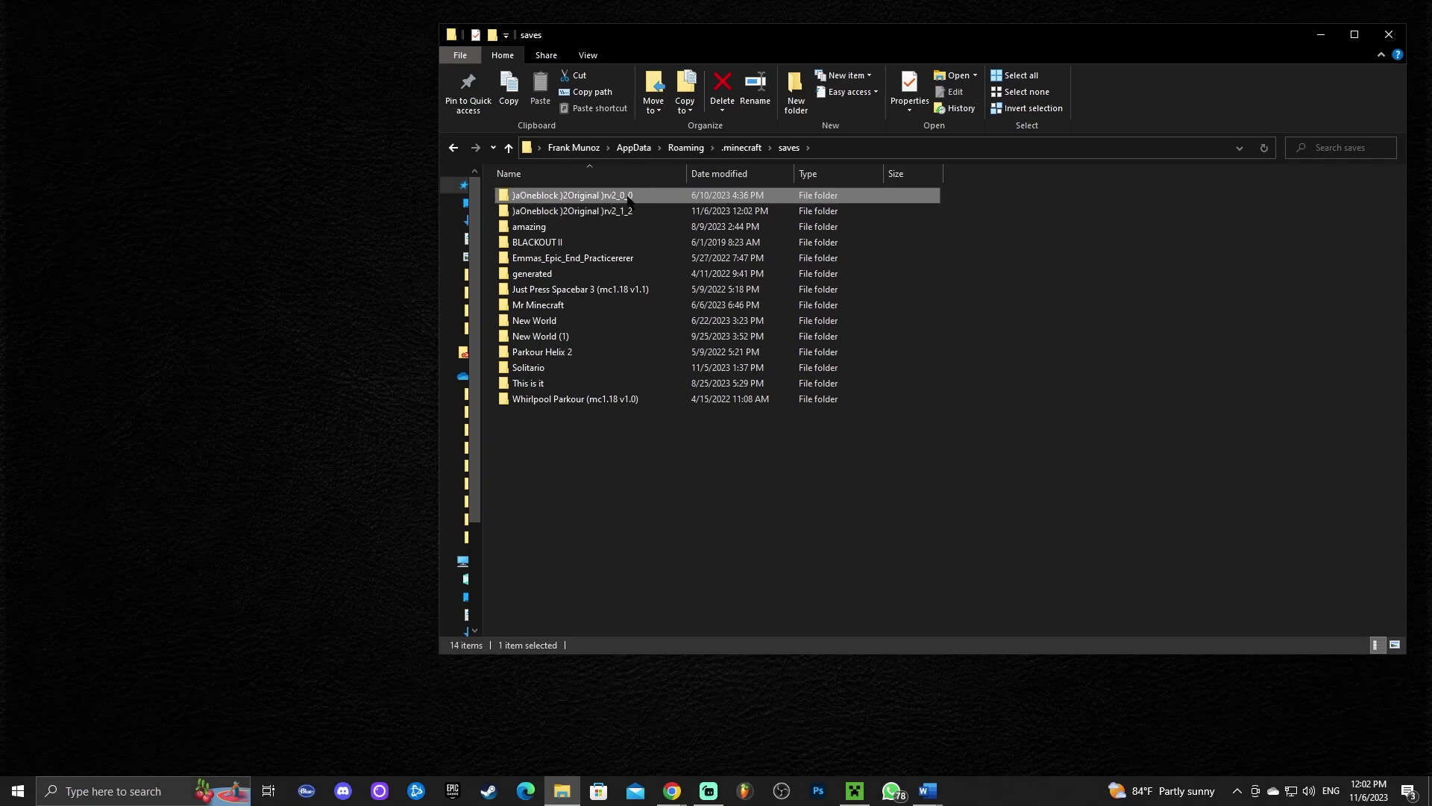
key(Delete)
- Rename the remaining OneBlock folder to 'Oneblock 1.20.2' and open it to view its world files
click(550, 196)
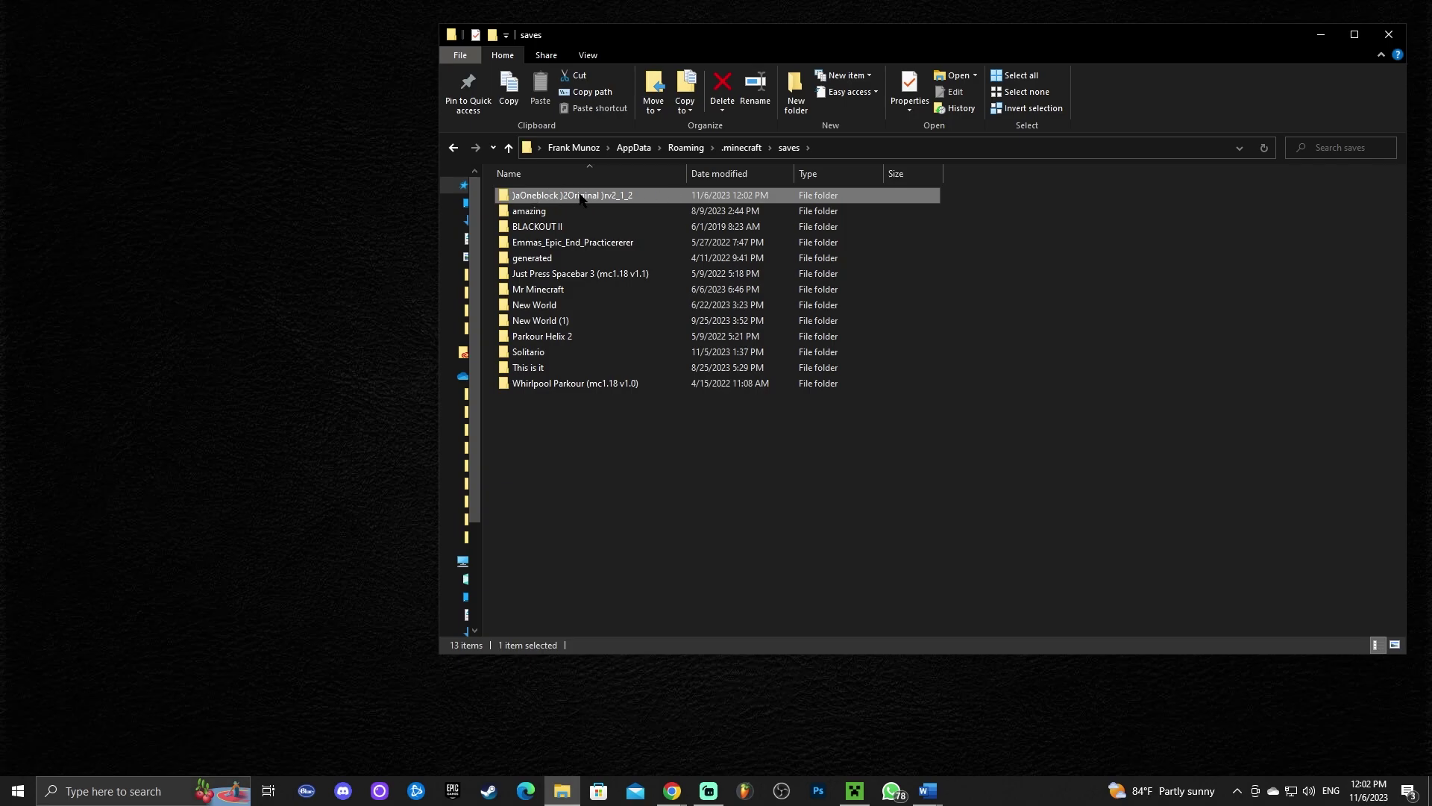
click(580, 196)
text(Oneblock 1.20.)
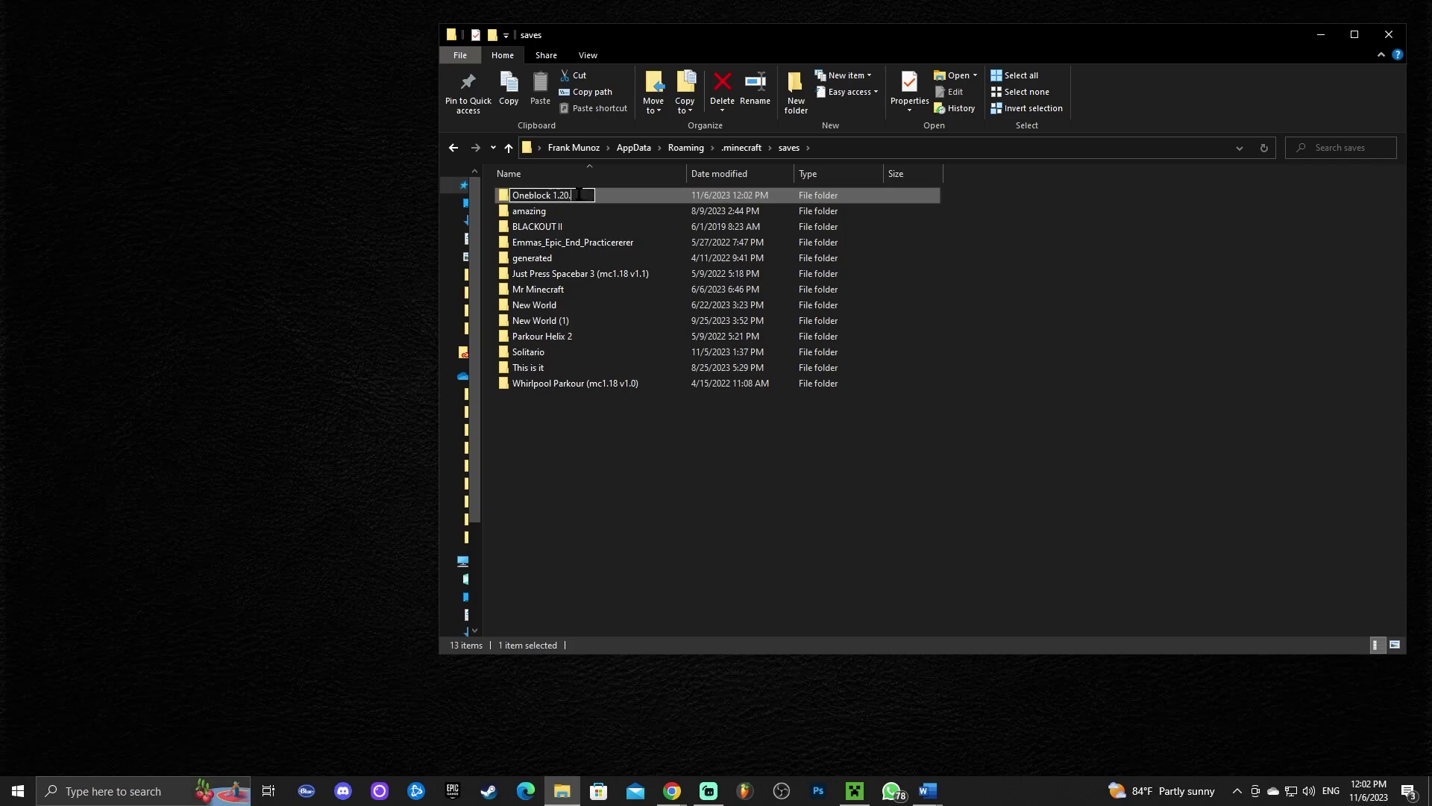
text(2)
key(Return)
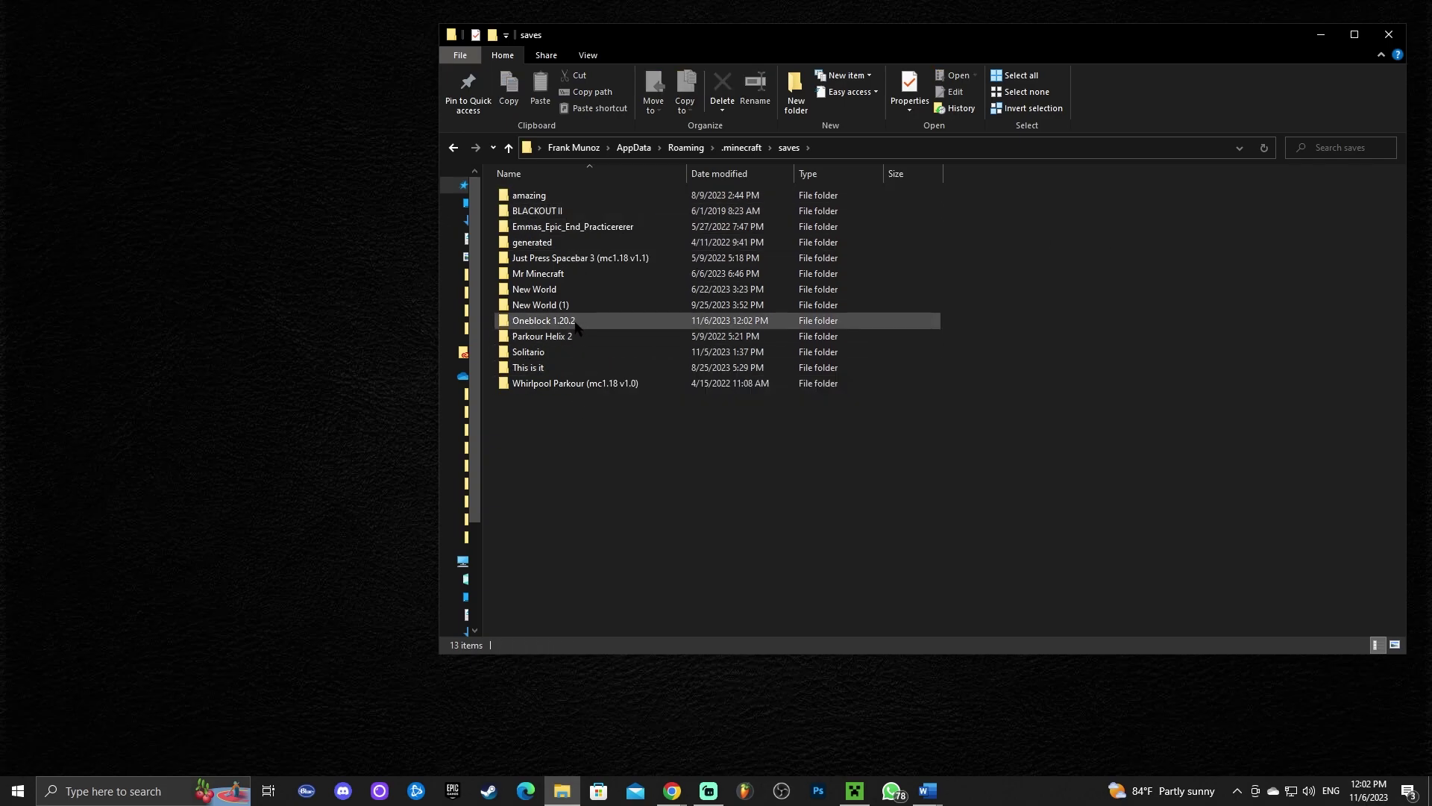
double_click(605, 320)
drag(652, 495, 782, 218)
- Open the Oneblock 1.20.2 folder, check its world files, and return to saves
click(761, 423)
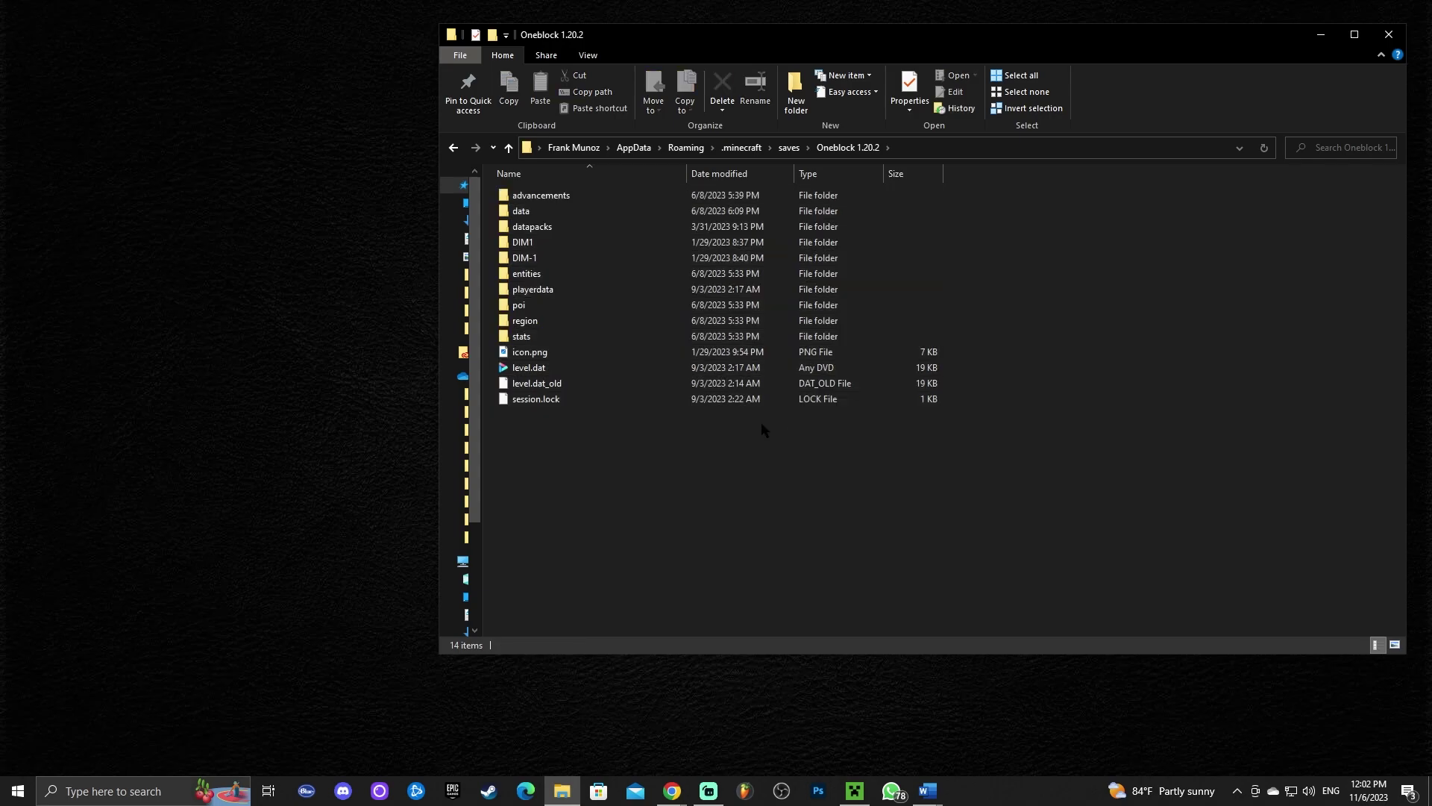
click(787, 148)
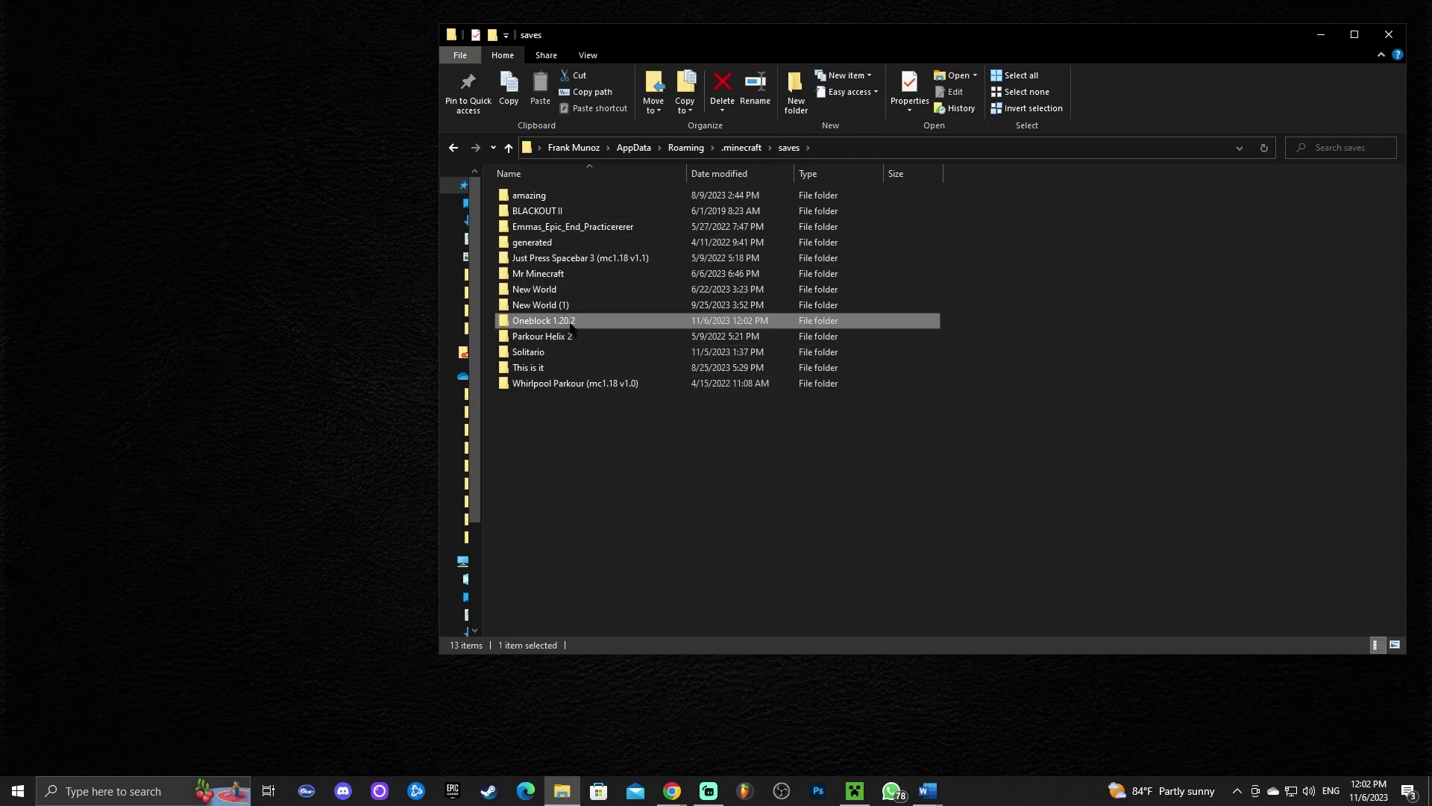
double_click(571, 328)
drag(662, 497, 524, 191)
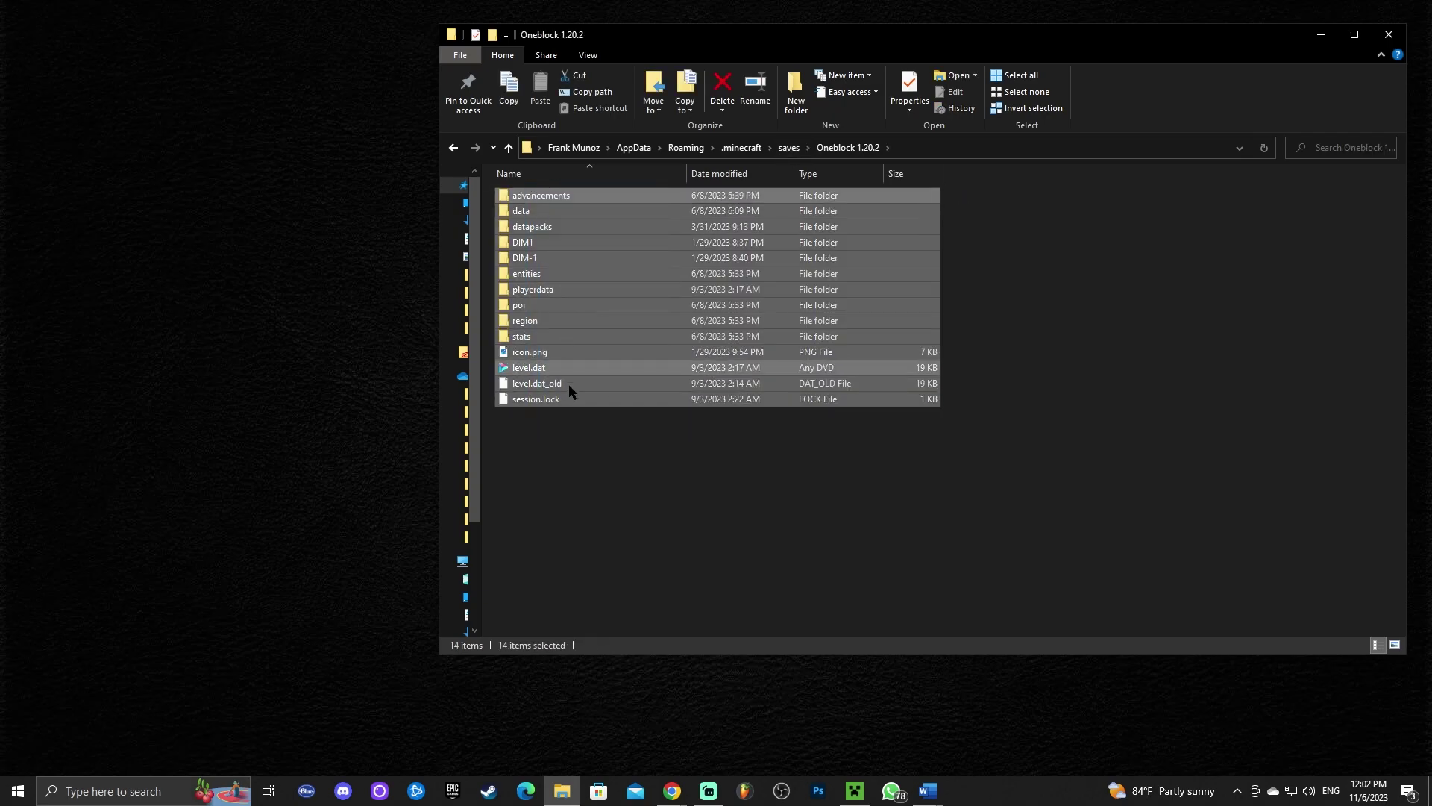
click(575, 483)
right_click(571, 471)
click(564, 471)
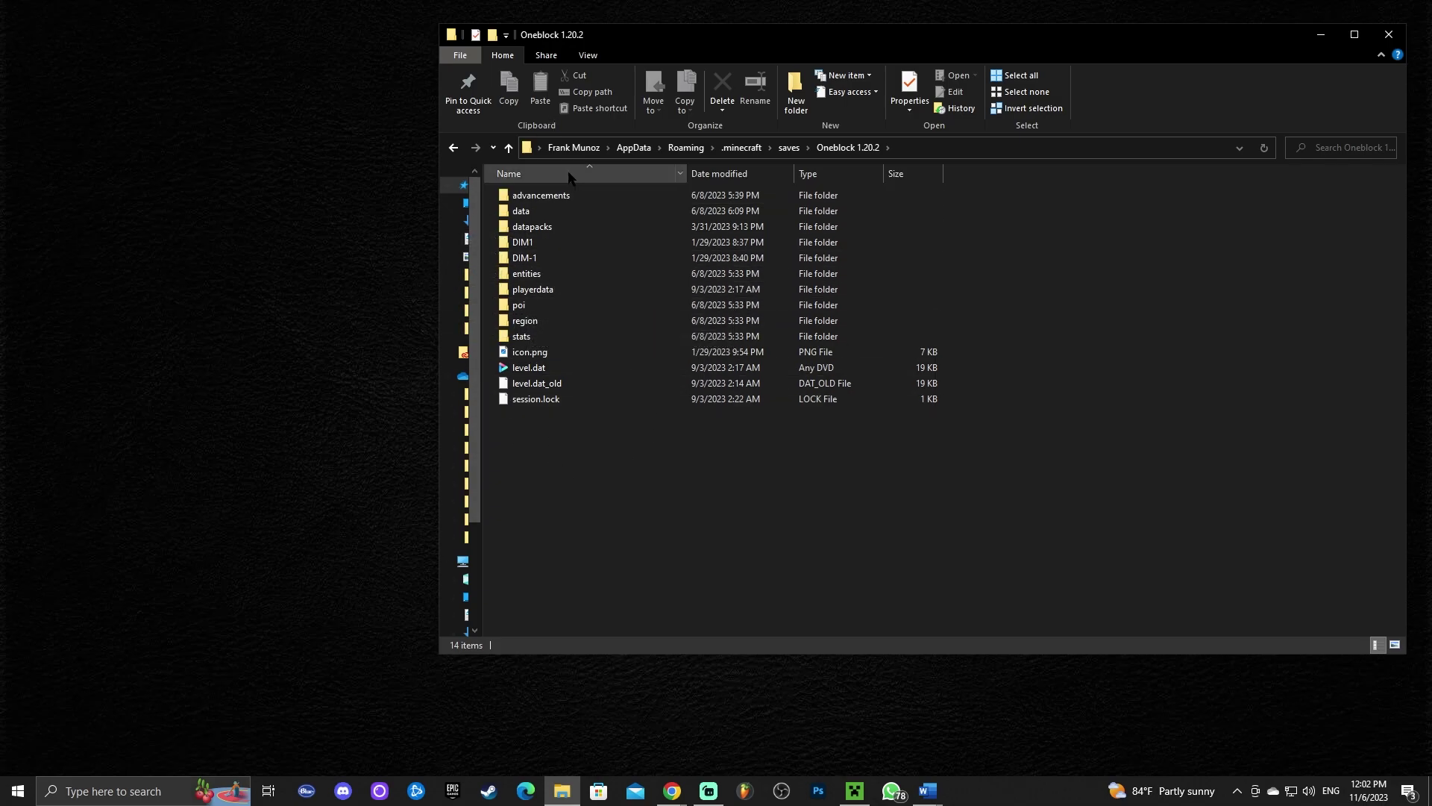
drag(666, 483, 571, 183)
click(1074, 270)
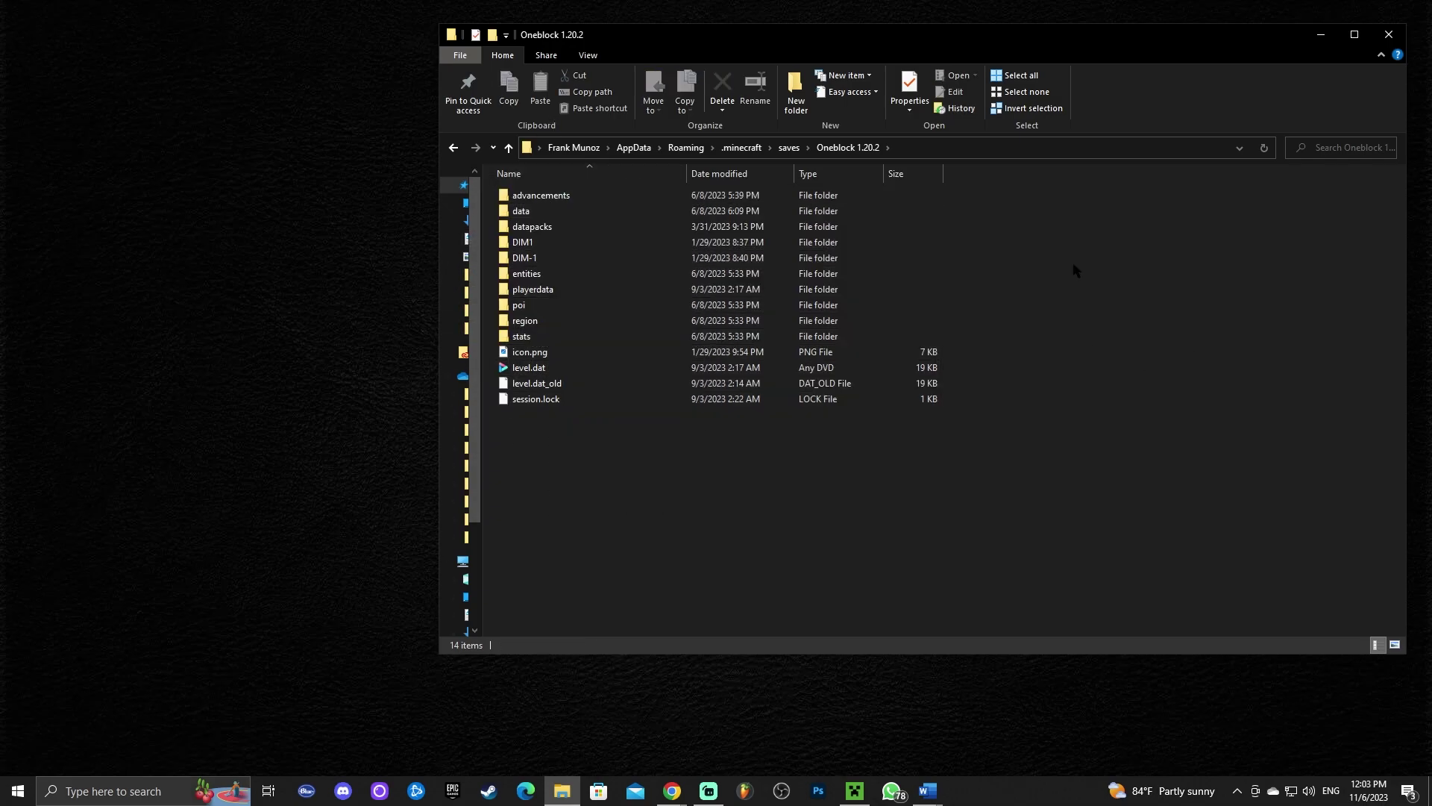
click(789, 146)
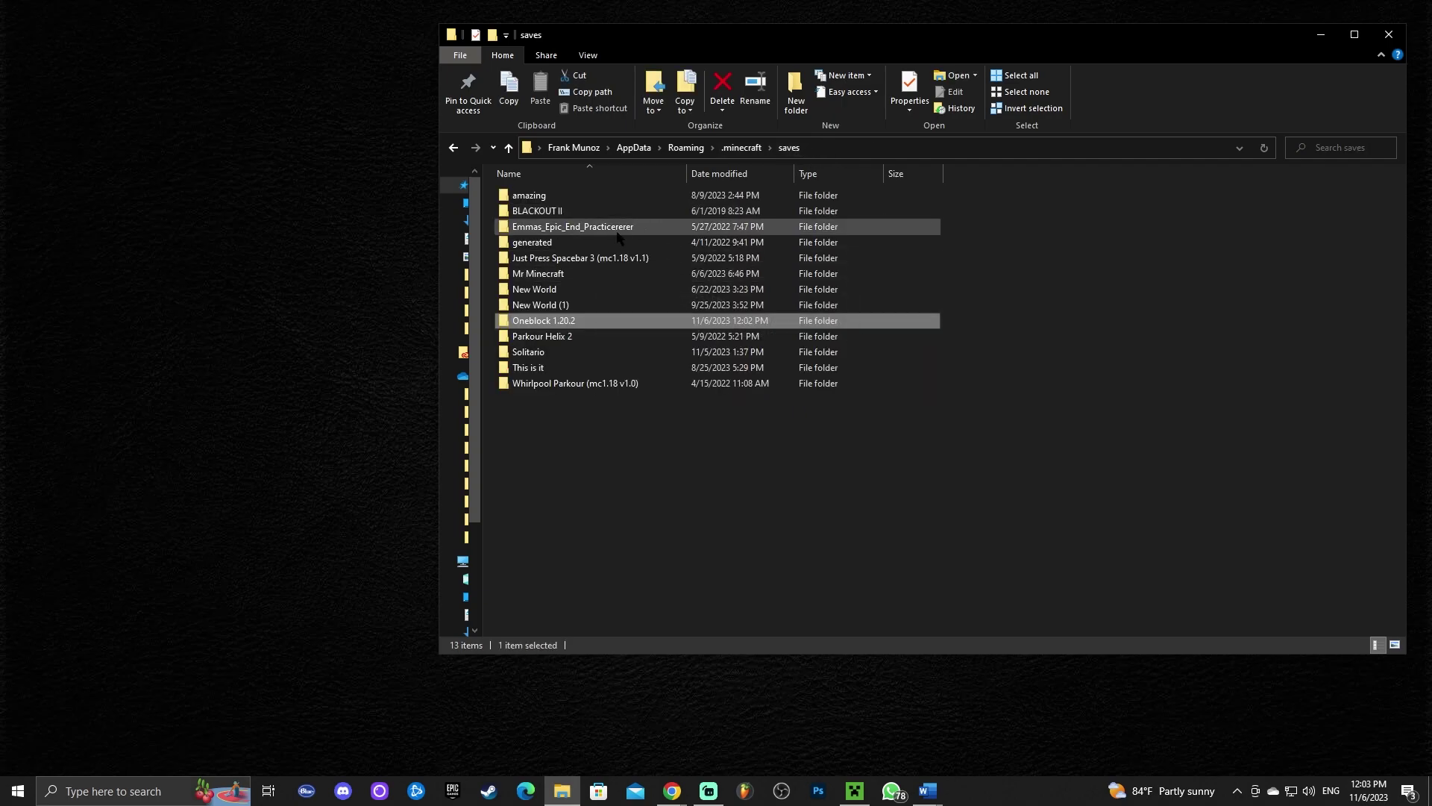
click(631, 464)
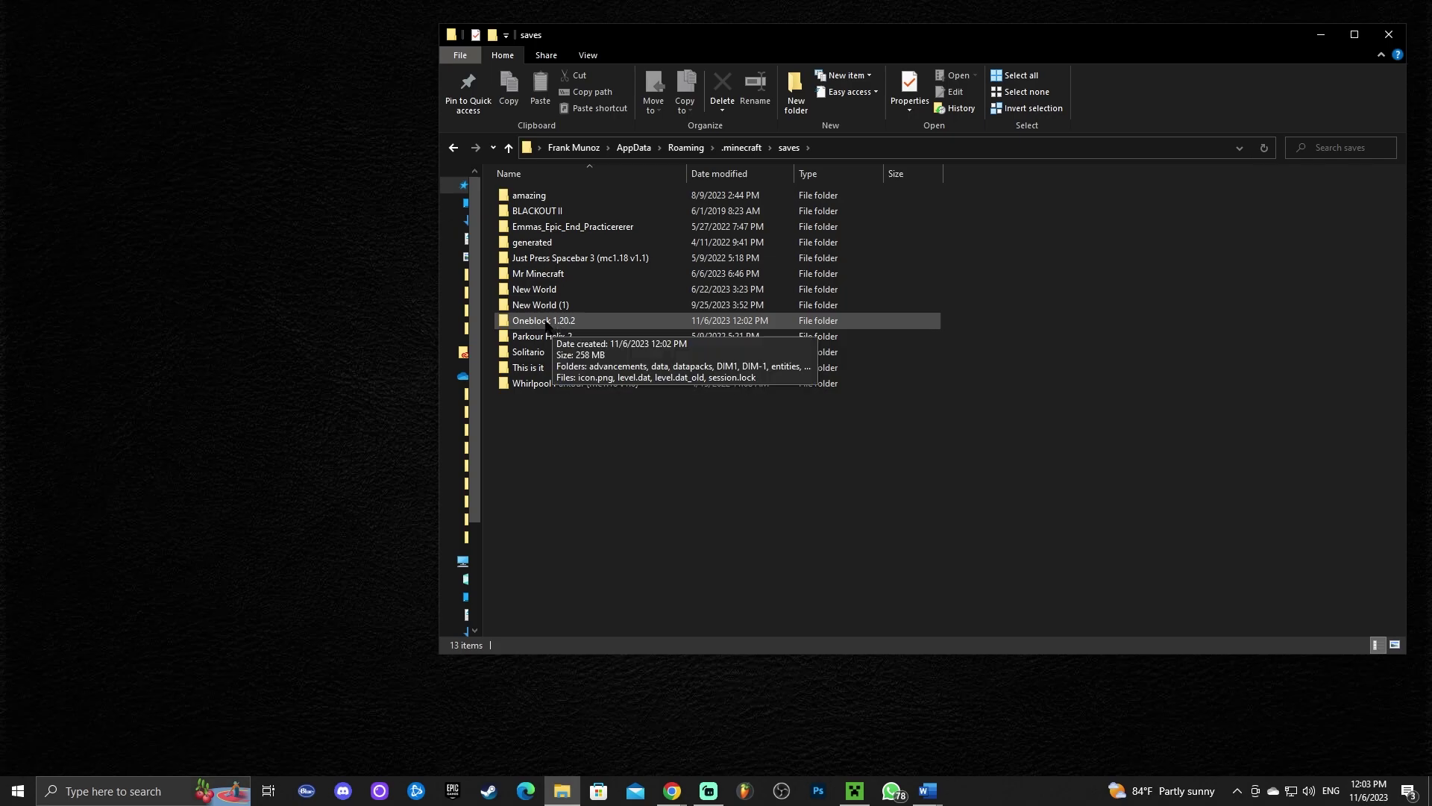
- Recheck the Oneblock 1.20.2 world files, go back to saves, and close File Explorer
double_click(547, 321)
drag(687, 494, 567, 406)
key(ctrl+a)
key(alt+Left)
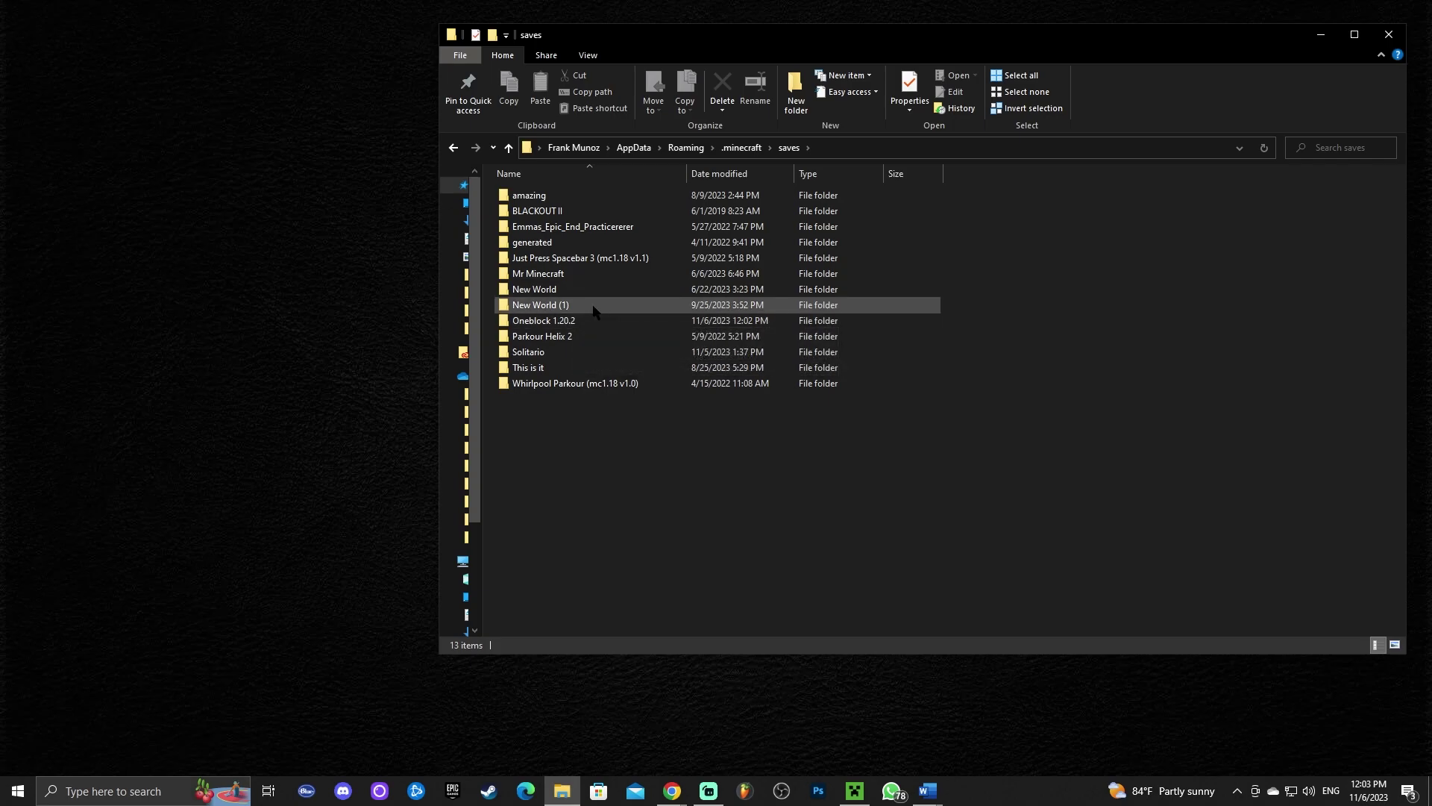
double_click(552, 320)
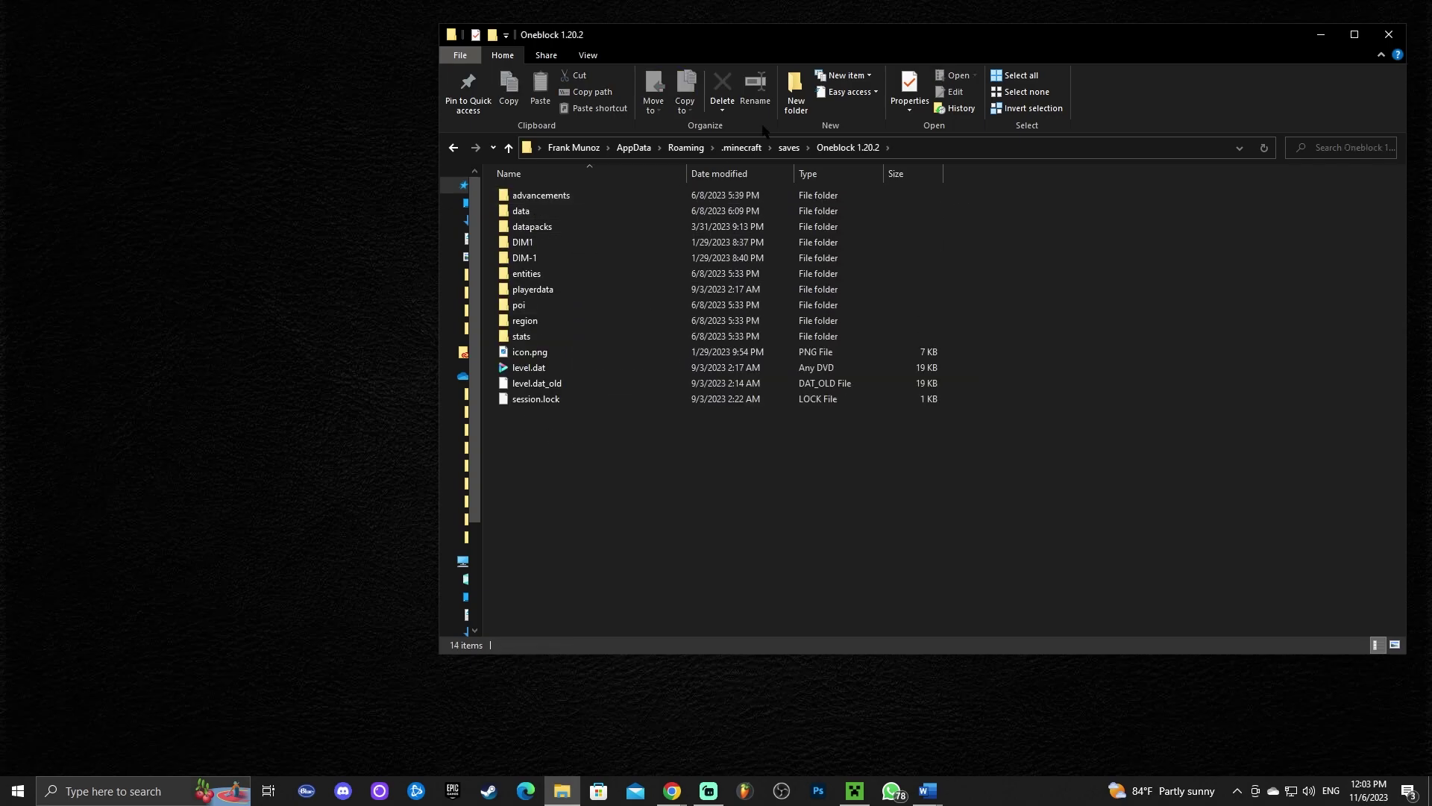
key(BackSpace)
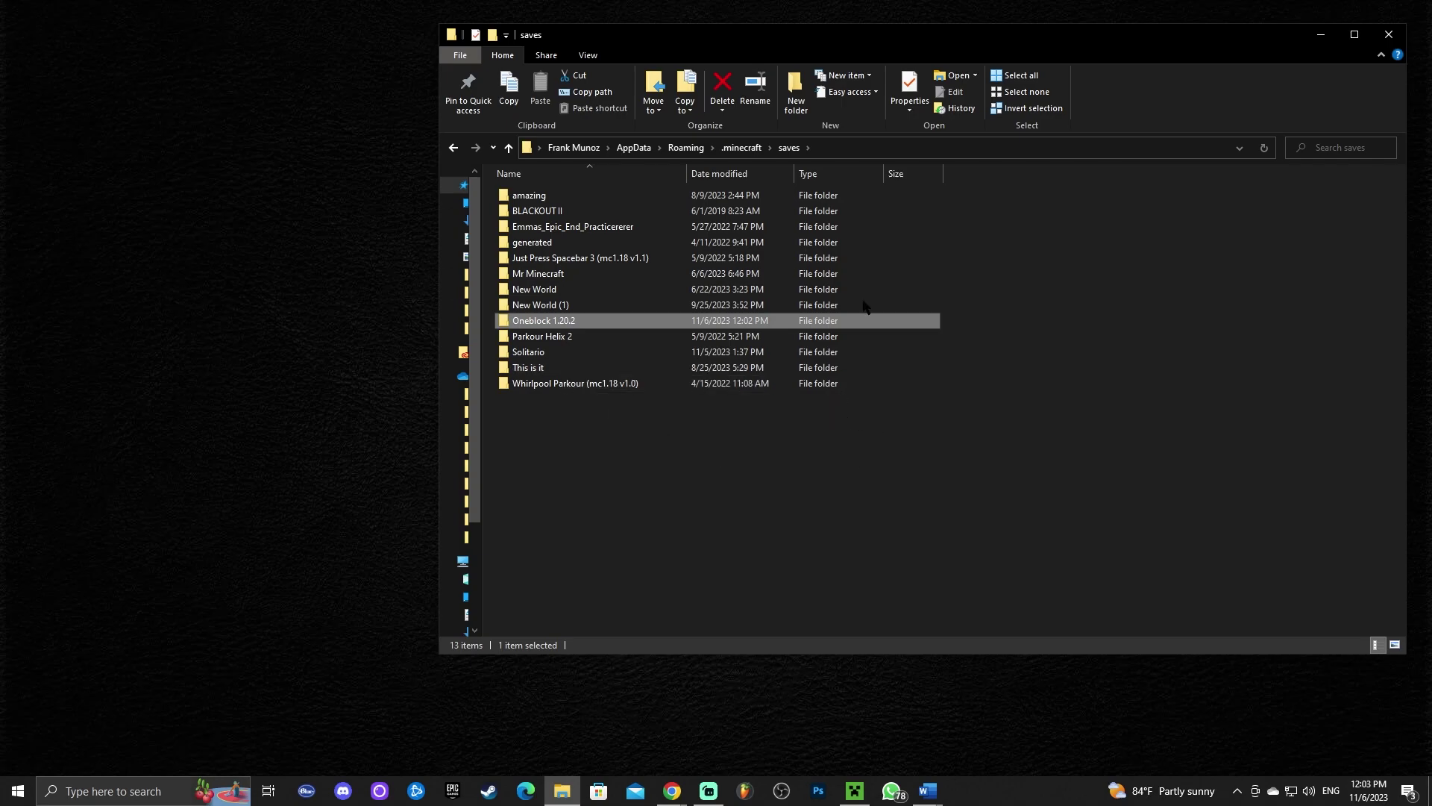
click(681, 437)
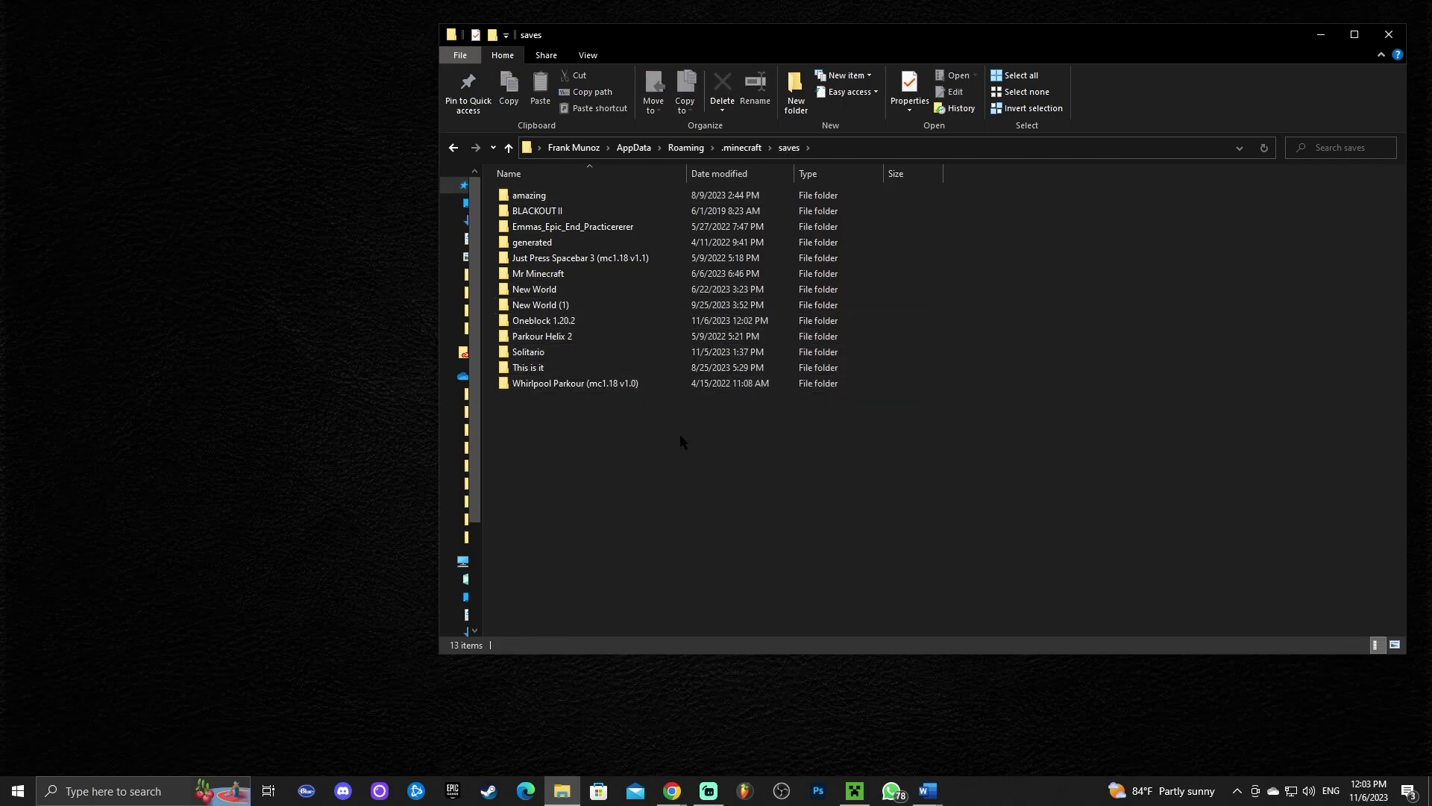
click(1388, 35)
- Restore the Minecraft Launcher and play the Latest release 1.20.2 installation
click(856, 790)
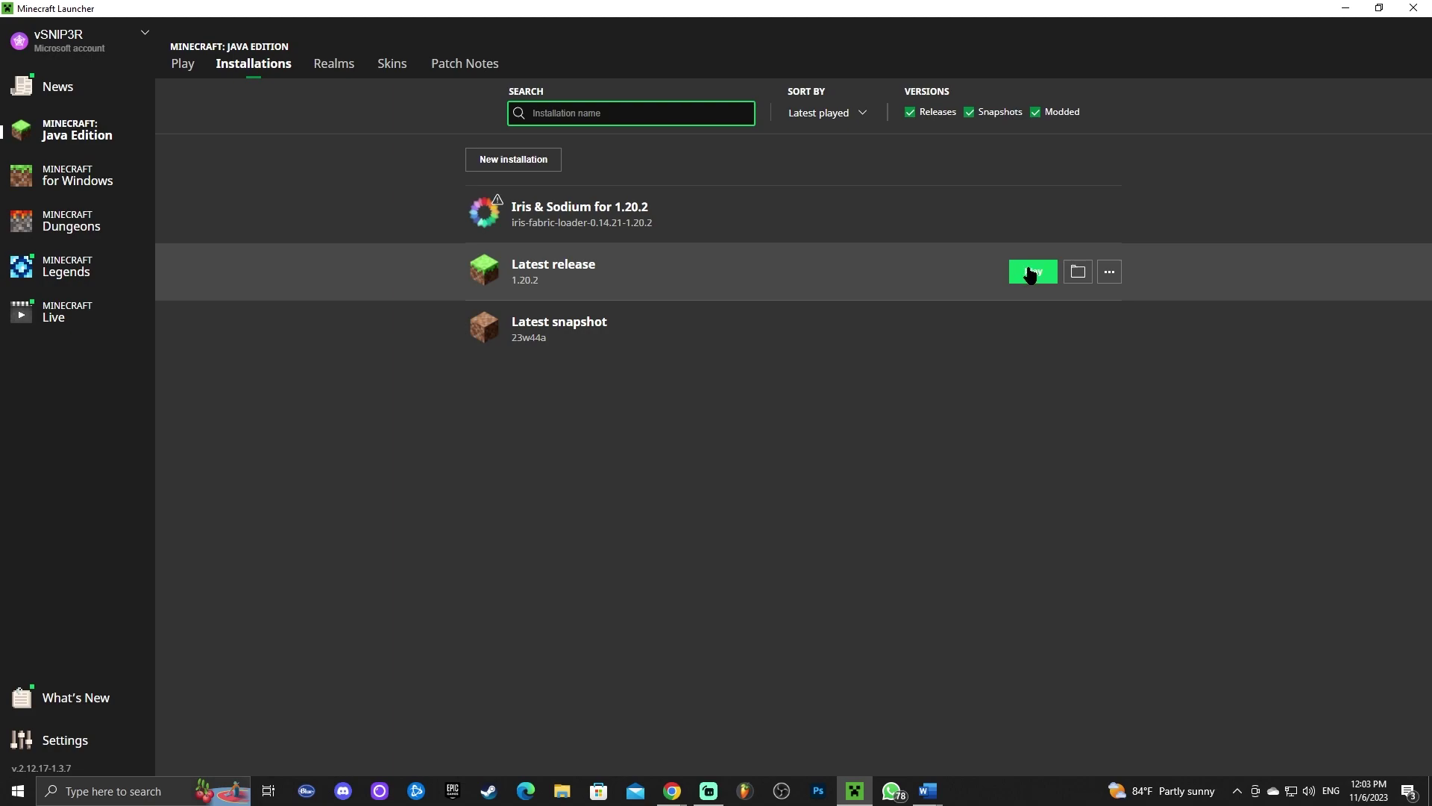
click(1035, 273)
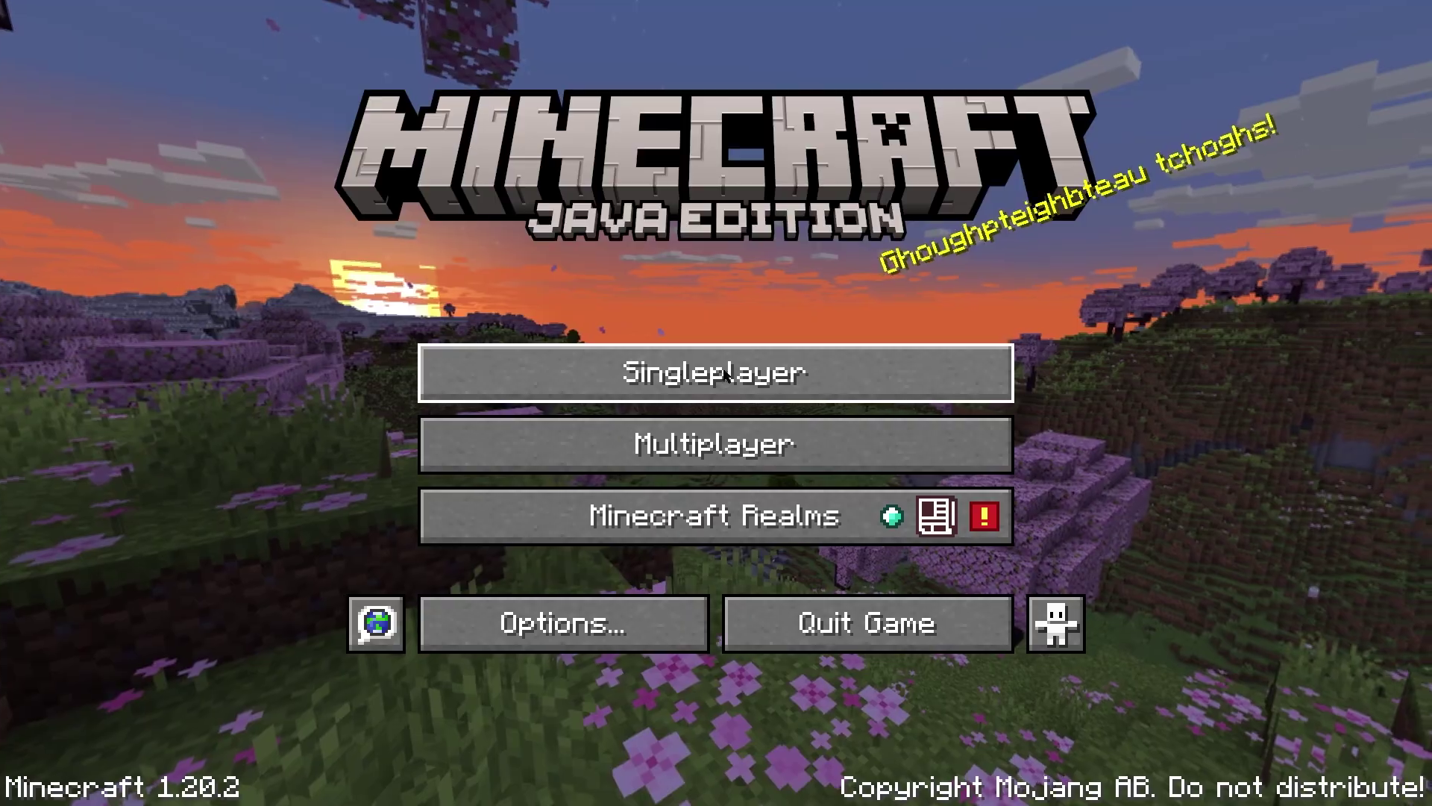
- Open Singleplayer, scroll the world list, and select Oneblock Original v2.1.1
click(816, 372)
drag(1151, 196, 1149, 228)
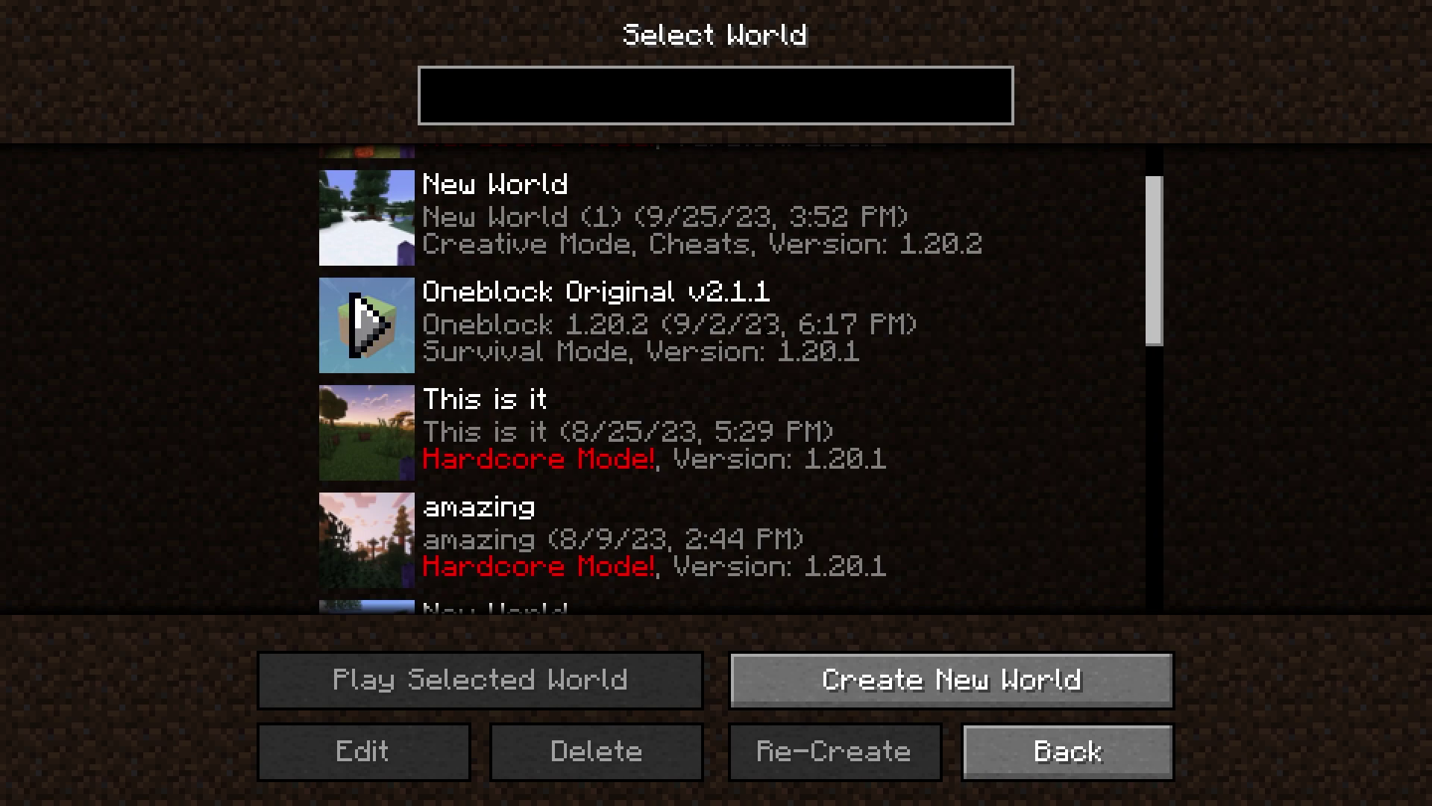
click(429, 326)
- Load Oneblock Original v2.1.1, maximize the game window, resume play, and switch to front view with F5
double_click(633, 278)
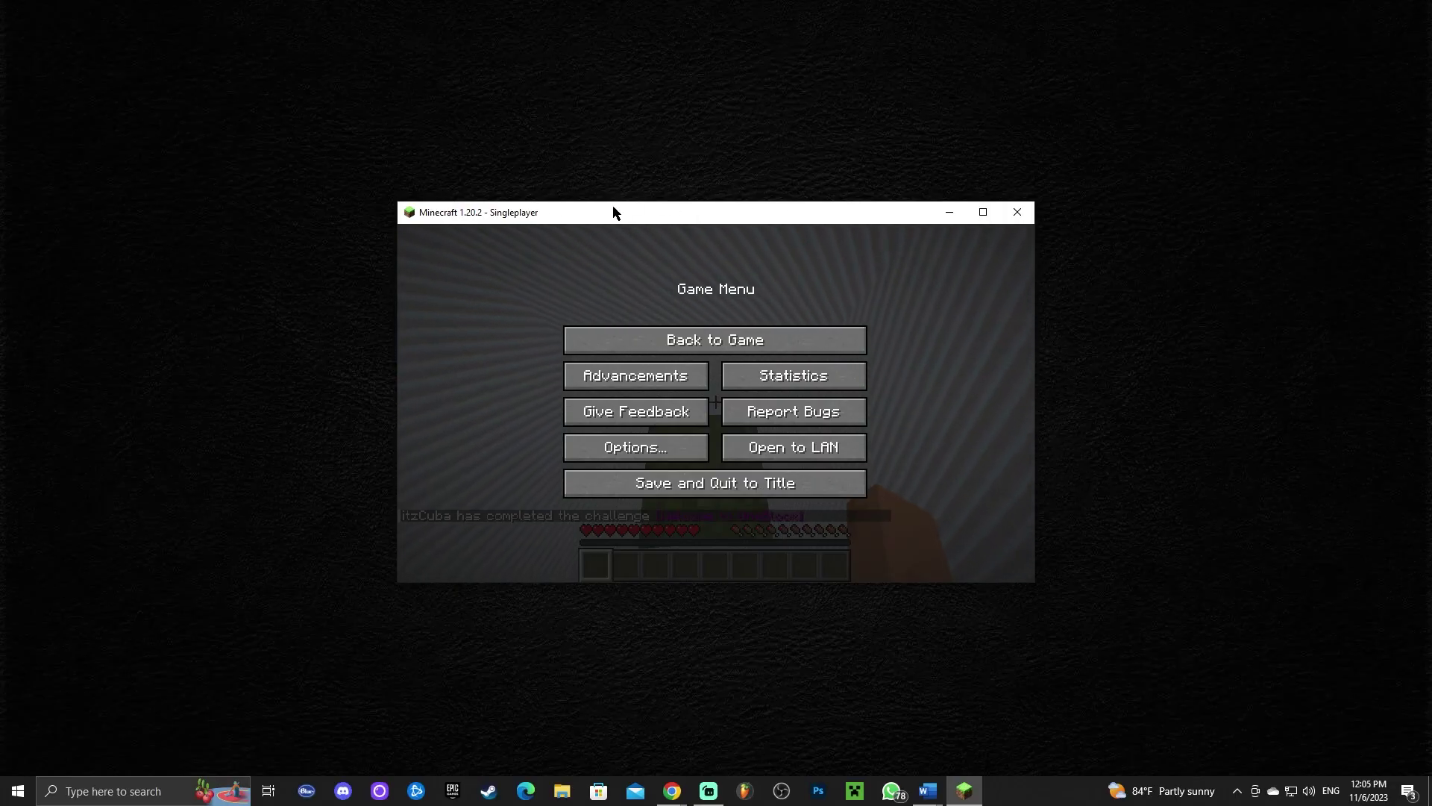
double_click(700, 214)
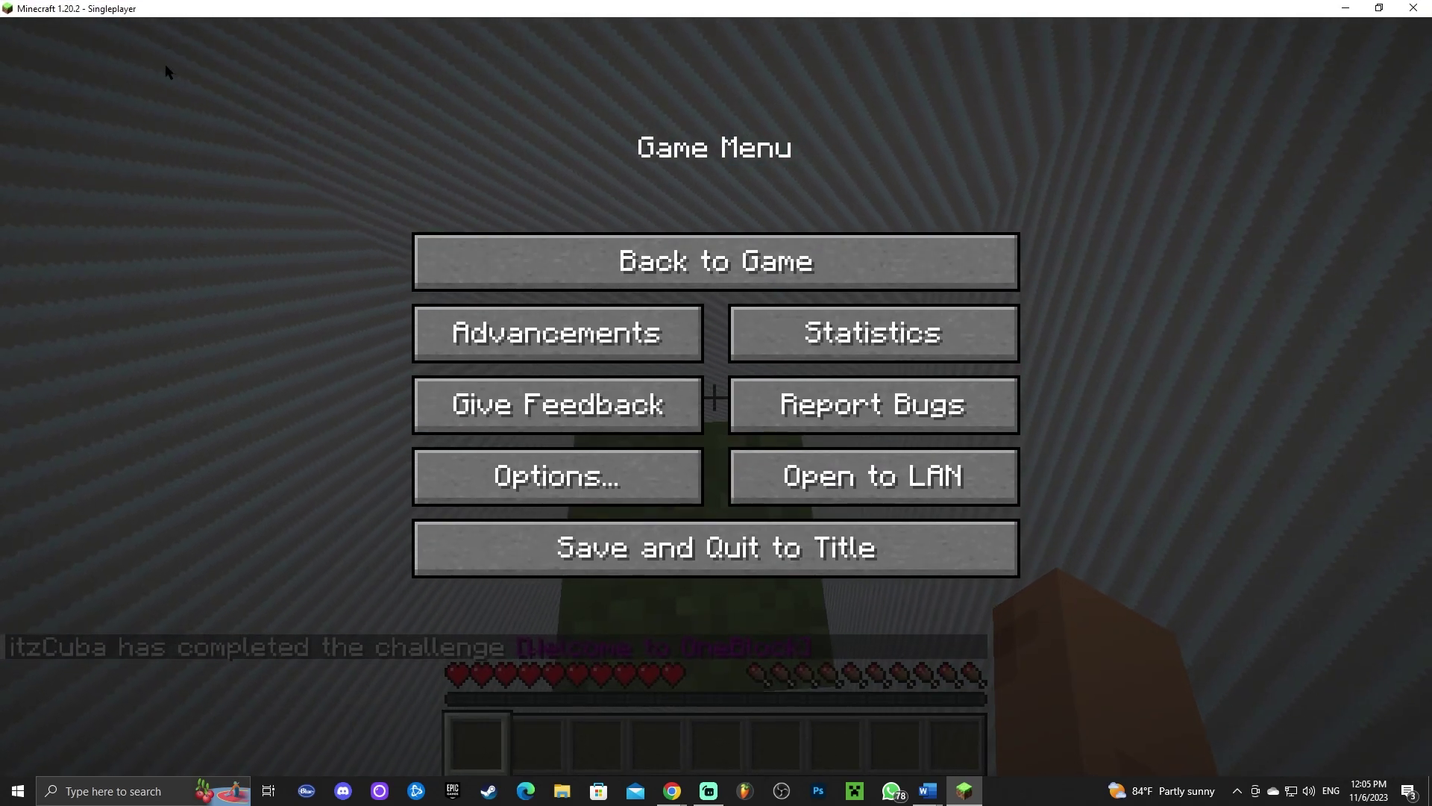
click(715, 262)
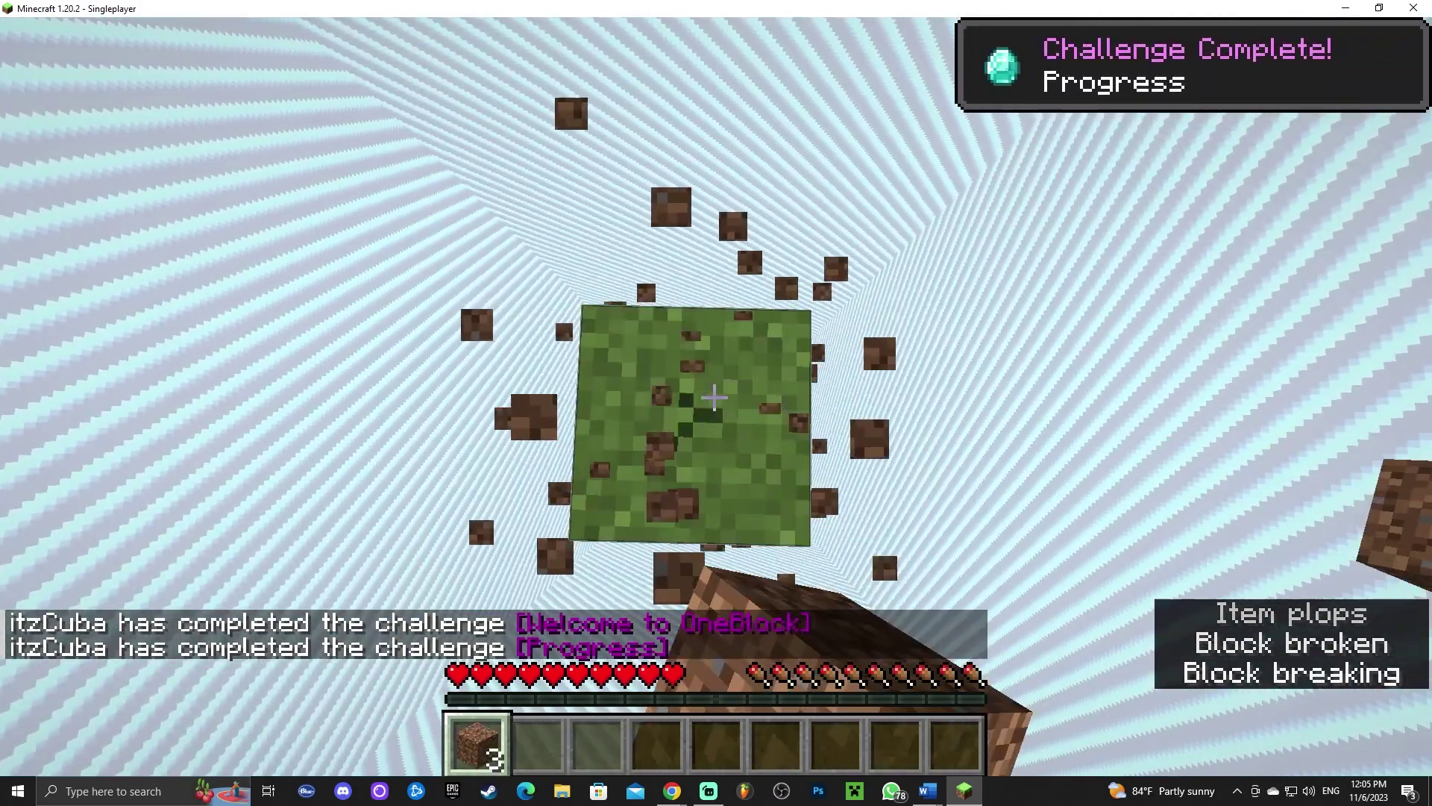
key(F5)
key(F5)
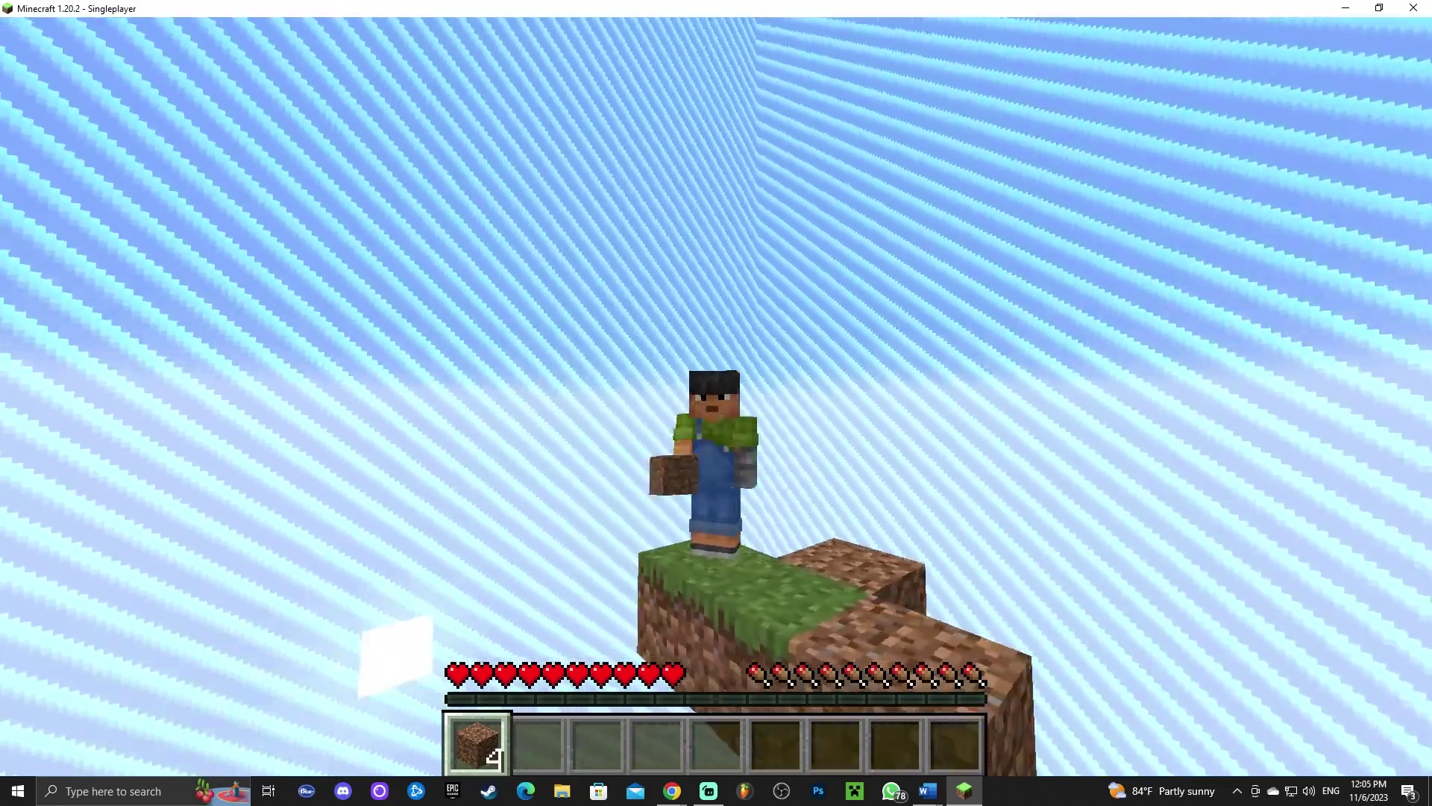